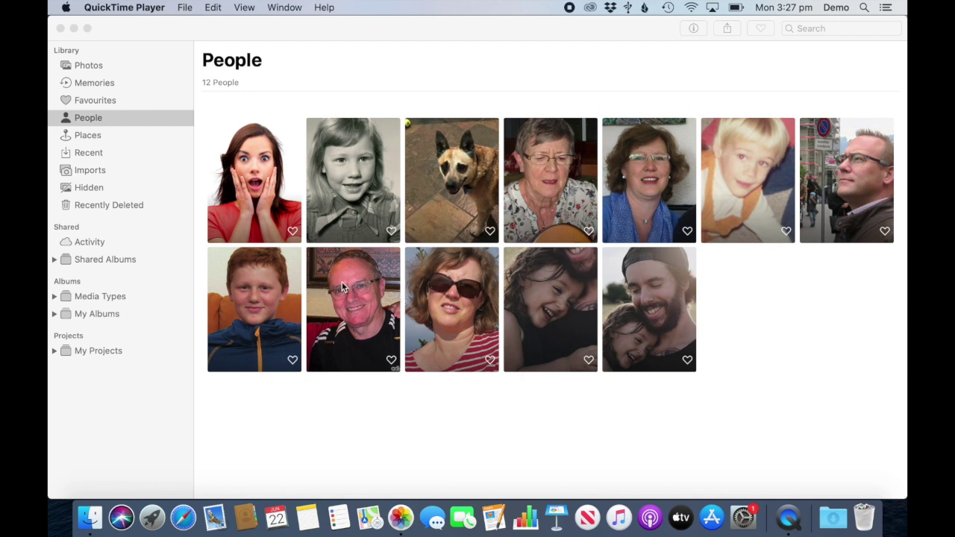
Name the black-and-white girl's face after the matching existing contact
left_click(347, 236)
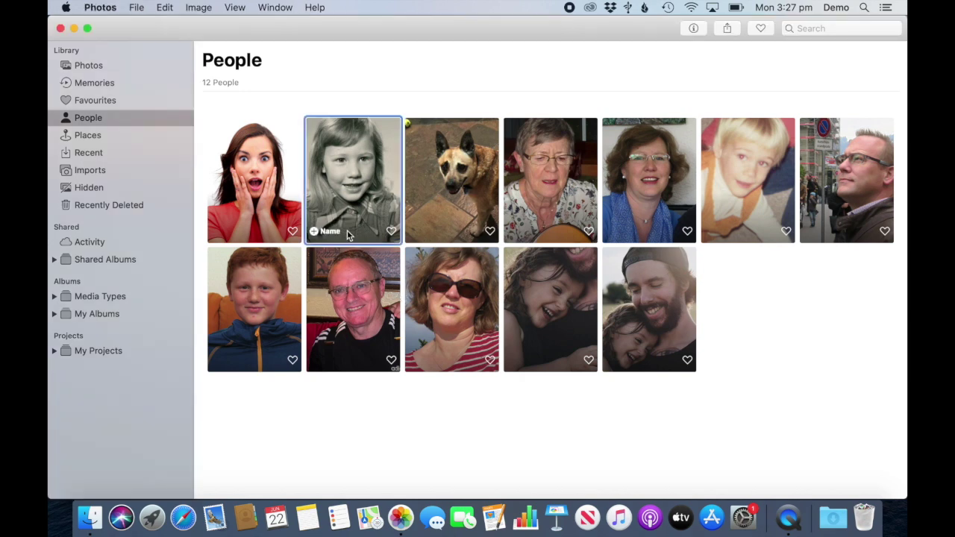
left_click(335, 233)
type("Chan")
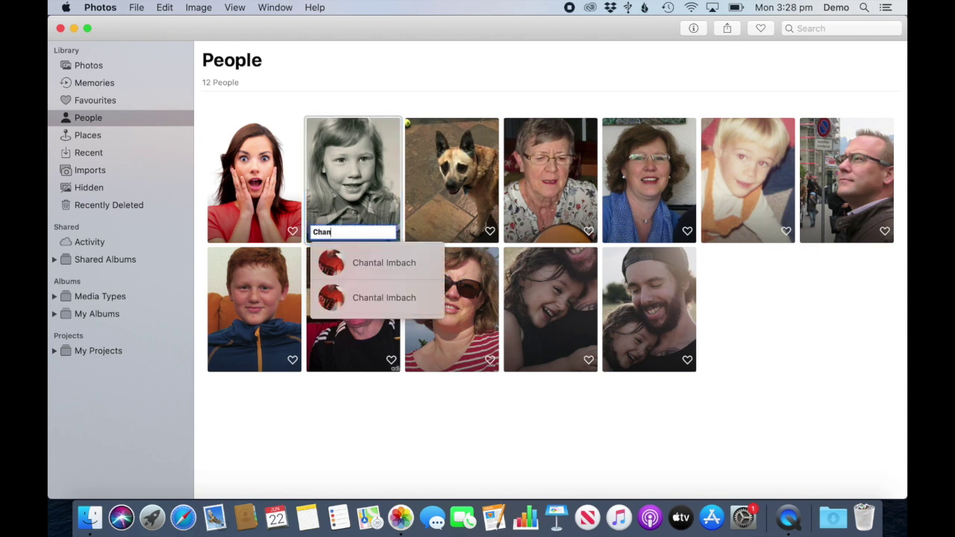
left_click(363, 265)
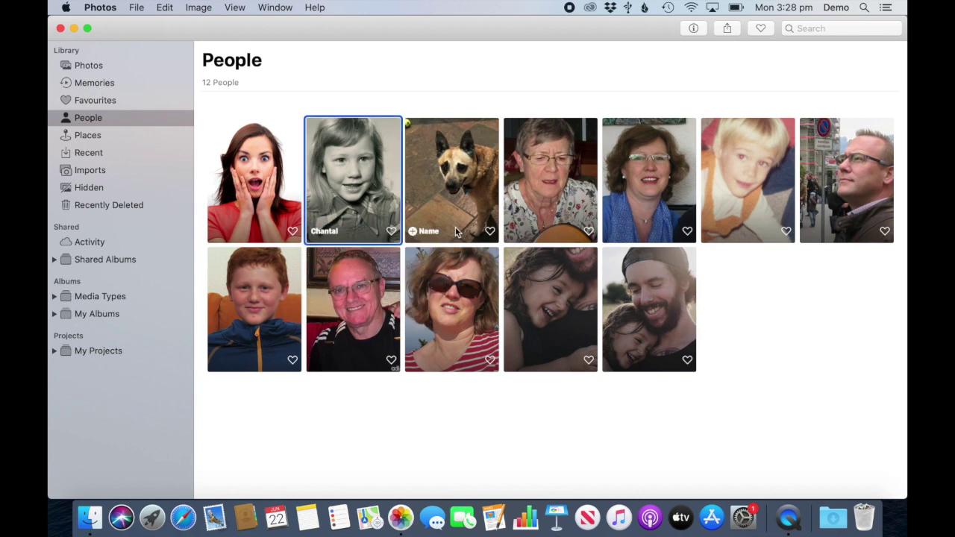
Name the dog's face Dog Stella and the blond boy's face Child 1
left_click(432, 233)
type("D")
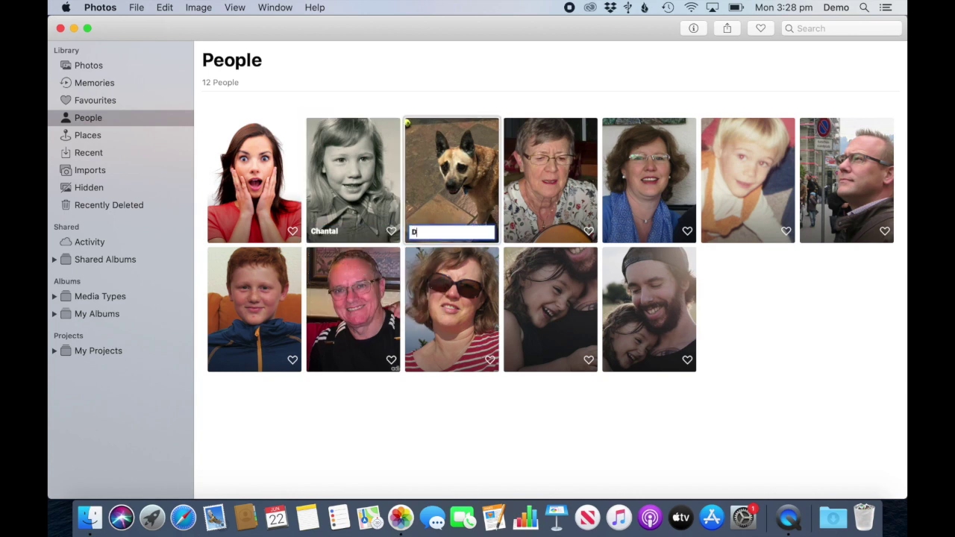
type("og Stella")
key("Return")
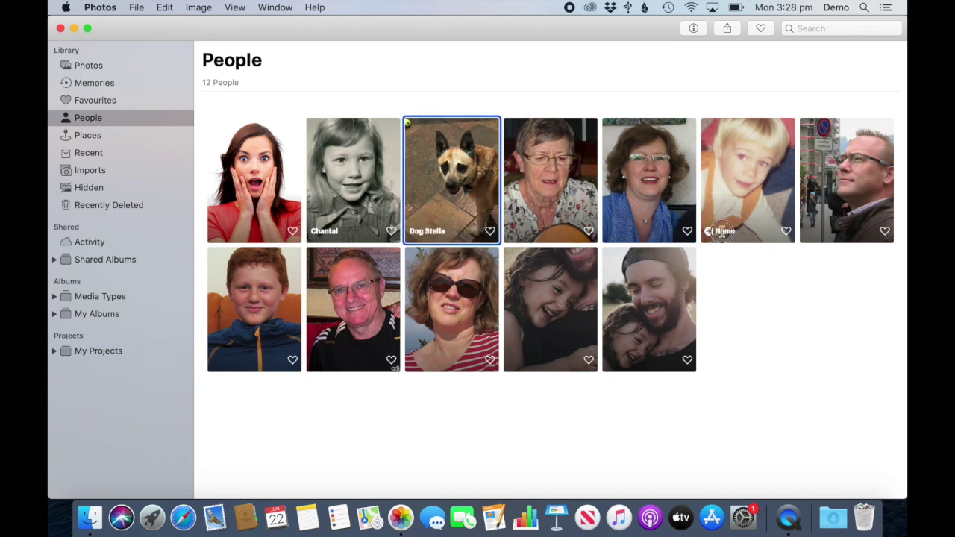
left_click(718, 231)
type("Child 1")
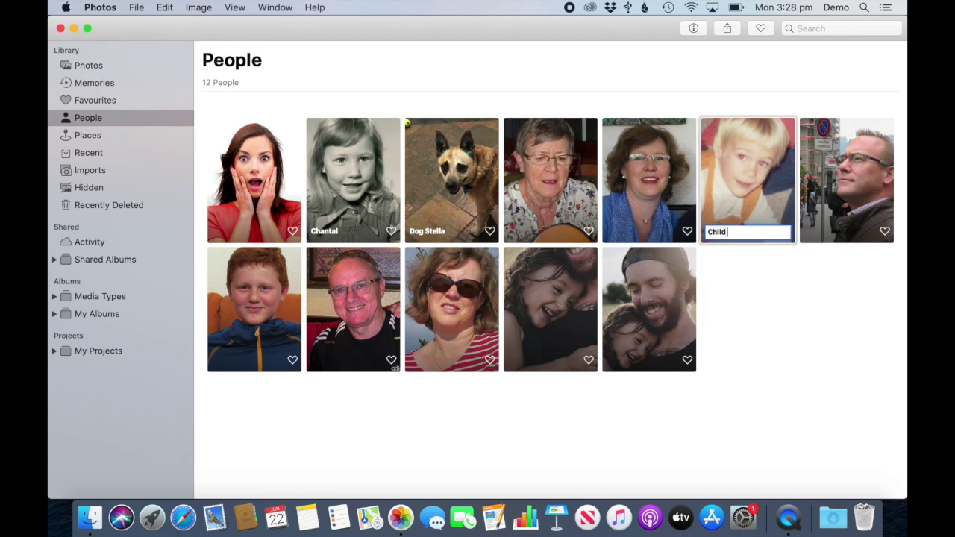
key("Return")
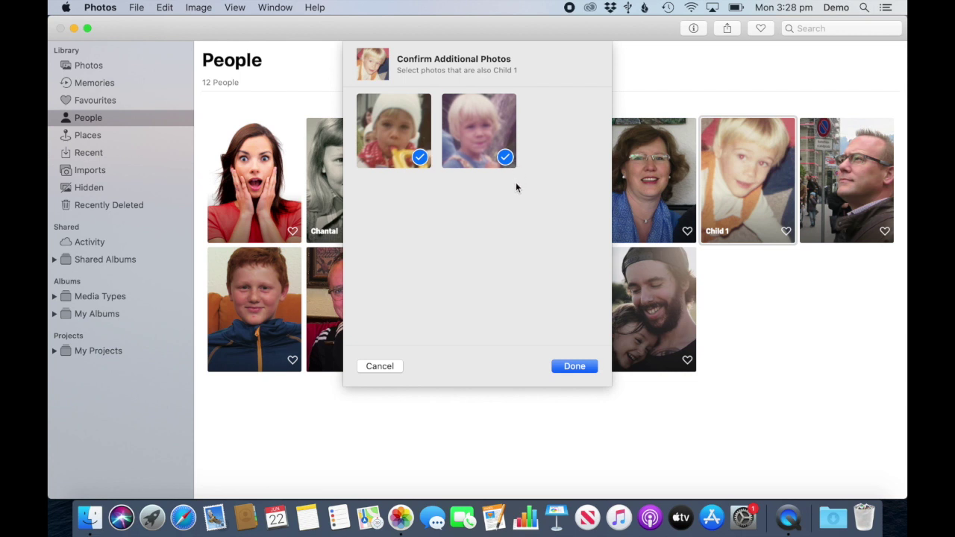
Confirm both suggested extra photos as Child 1 and return to People
left_click(574, 366)
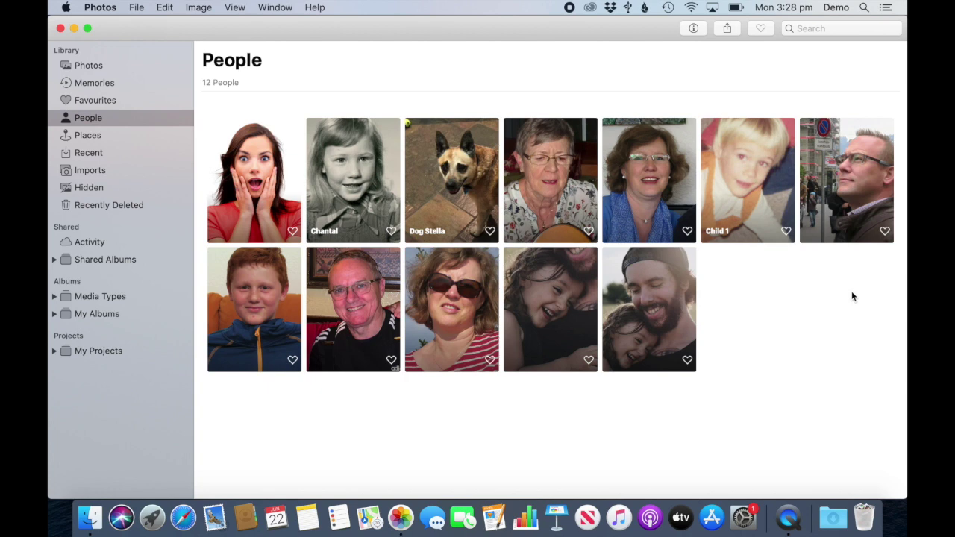
Name the man in glasses Brother from his person page, then return to the People album
double_click(851, 190)
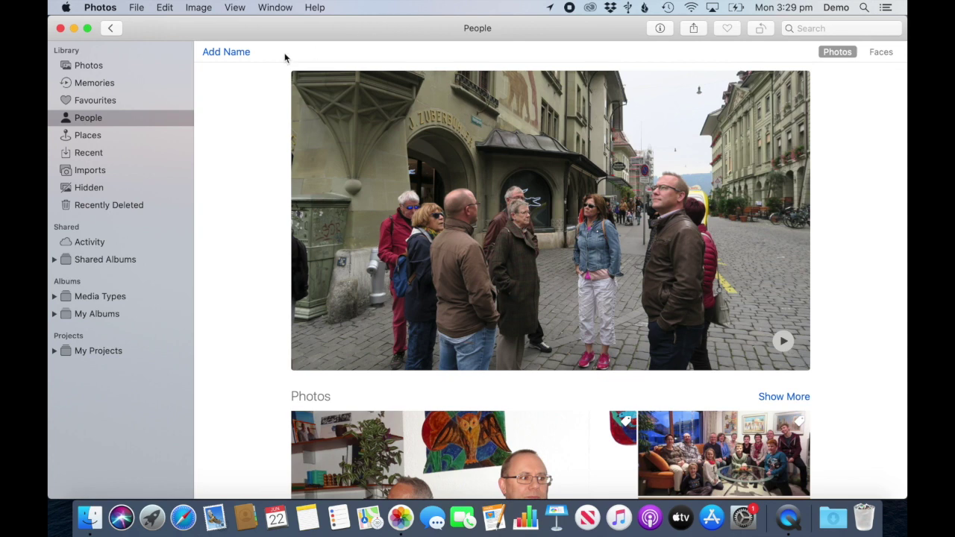
left_click(240, 53)
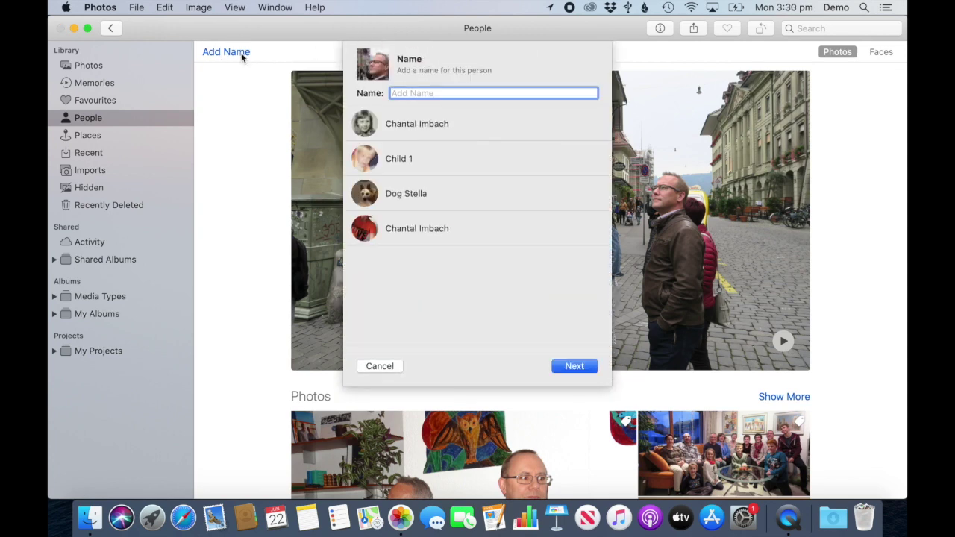
type("Brother")
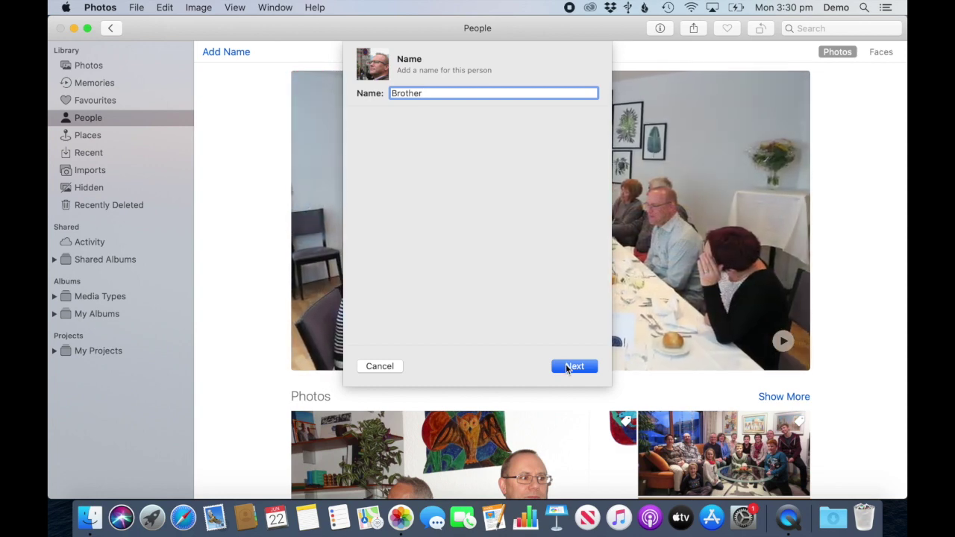
left_click(569, 366)
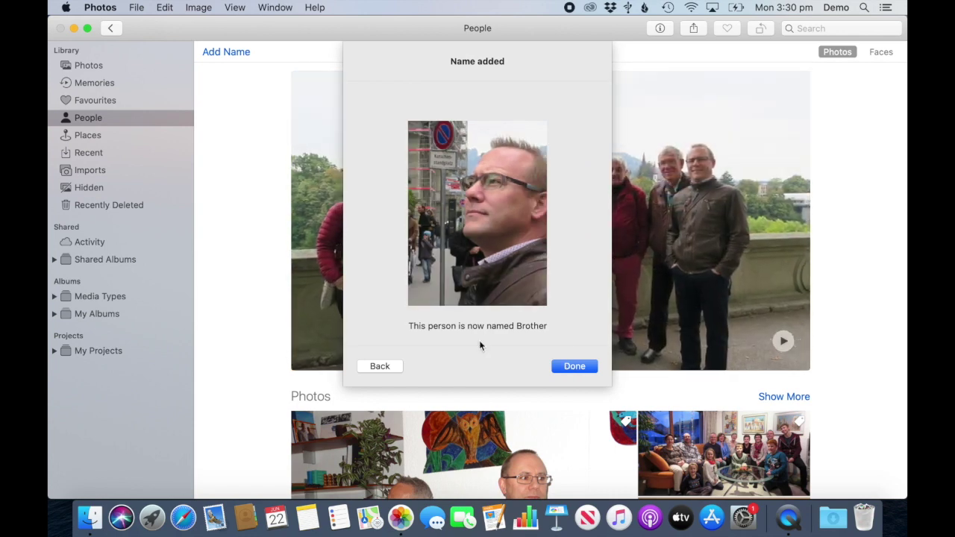
left_click(576, 367)
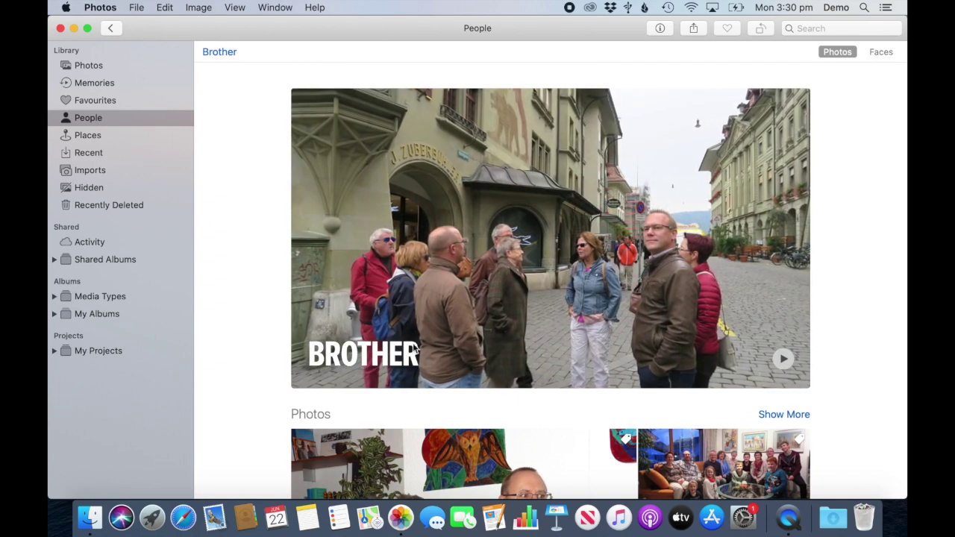
left_click(111, 29)
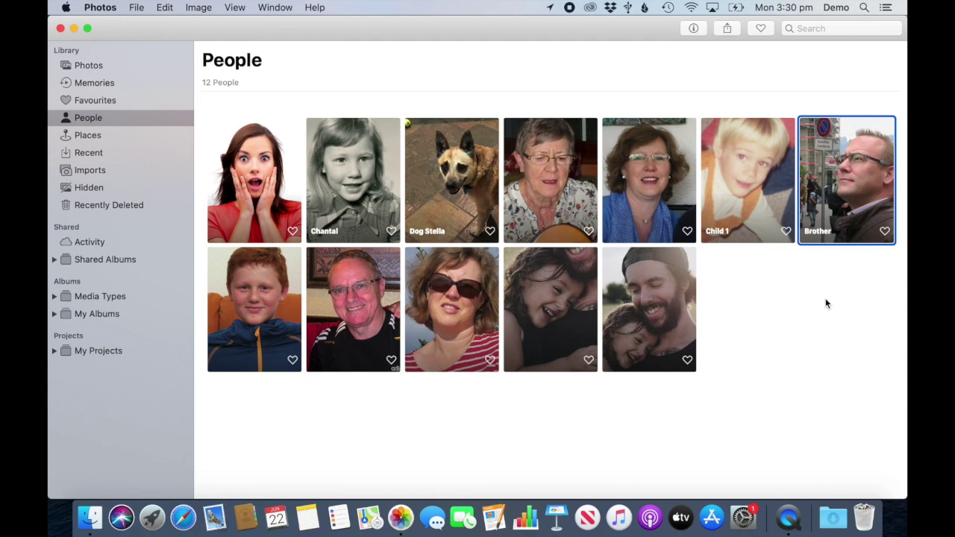
Mark Dog Stella and the black-and-white girl as favourites
mouse_move(690, 237)
left_click(491, 232)
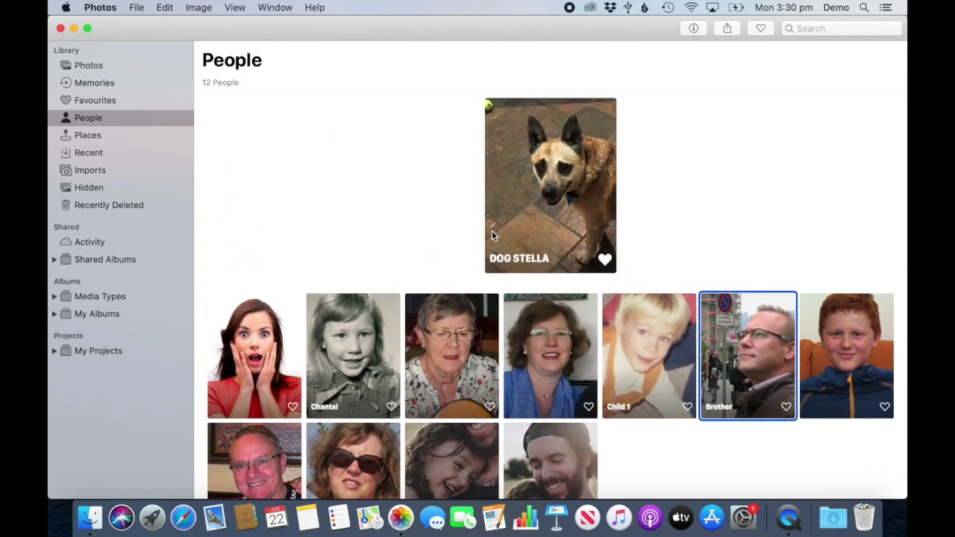
left_click(391, 408)
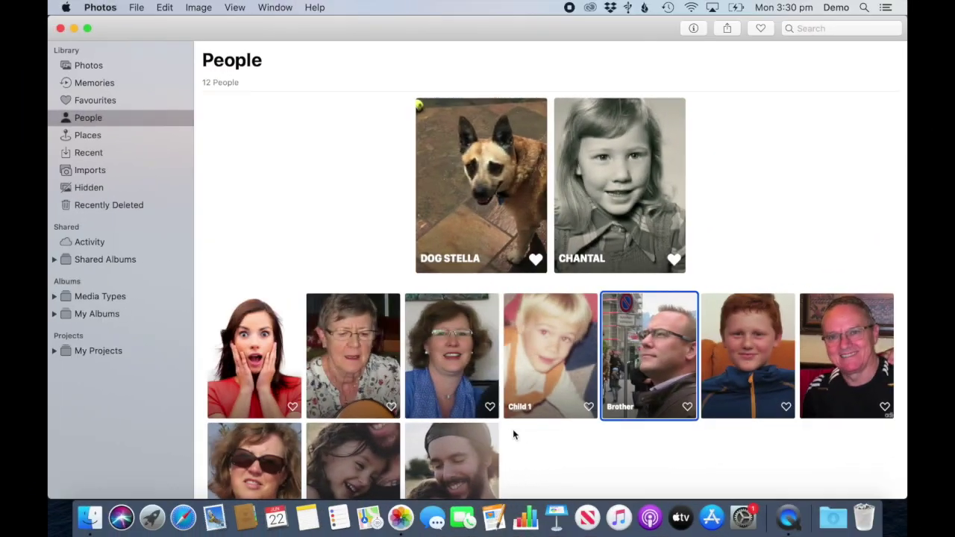
mouse_move(478, 388)
Merge the blue-scarf woman and the sunglasses woman into the black-and-white girl's favourite card
left_click(451, 373)
left_click_drag(451, 373, 612, 213)
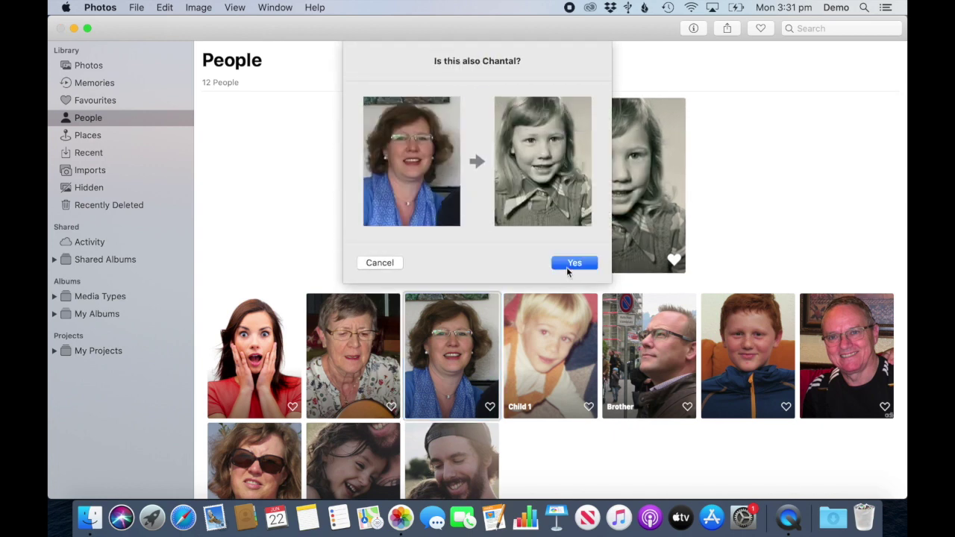
left_click(574, 265)
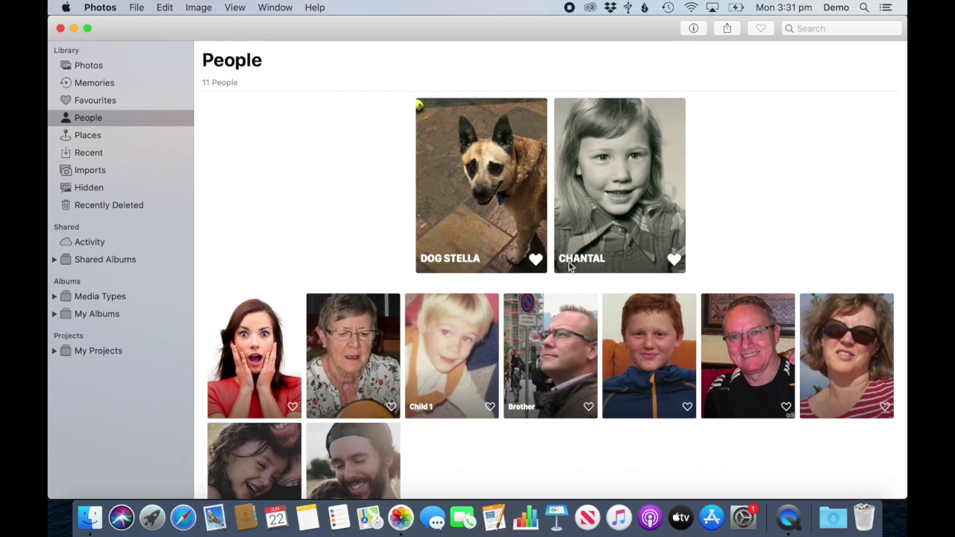
left_click_drag(851, 351, 618, 189)
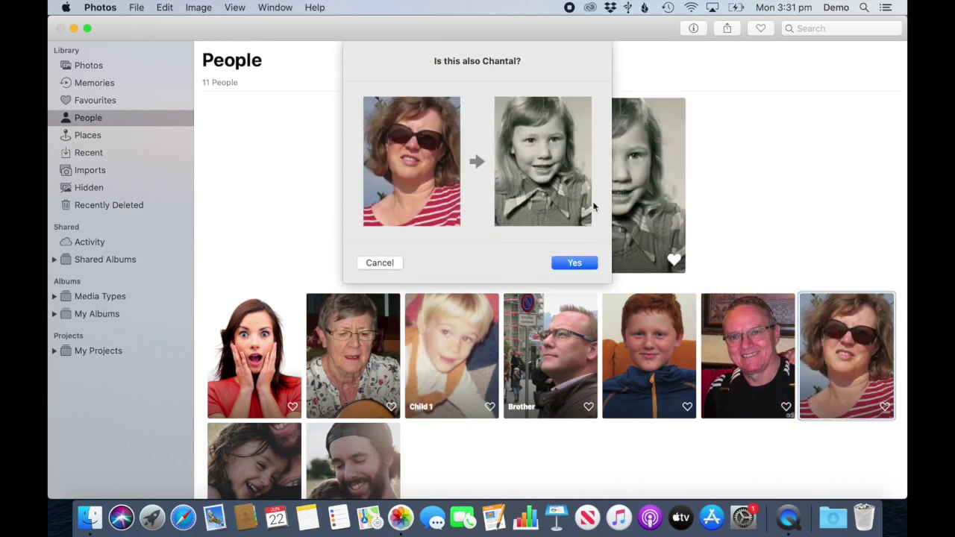
left_click(575, 264)
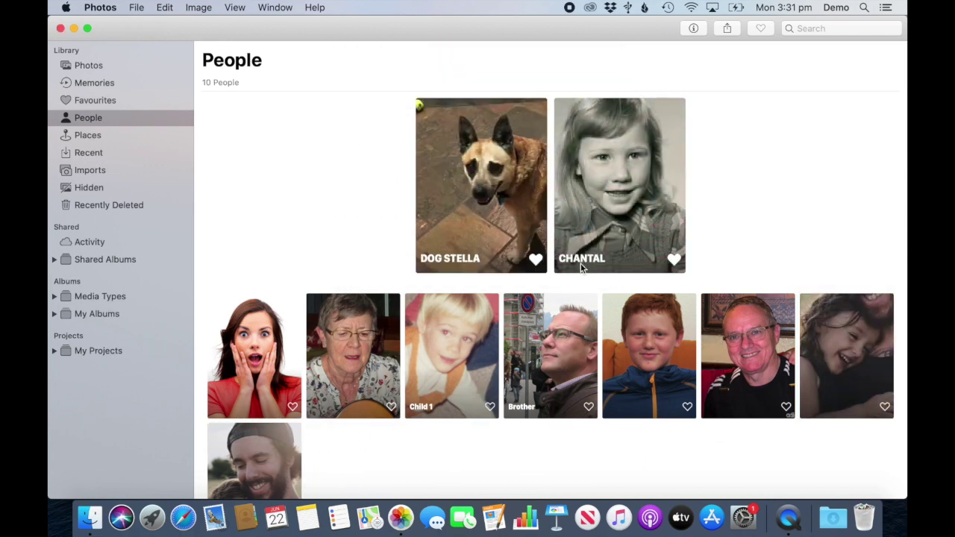
double_click(637, 176)
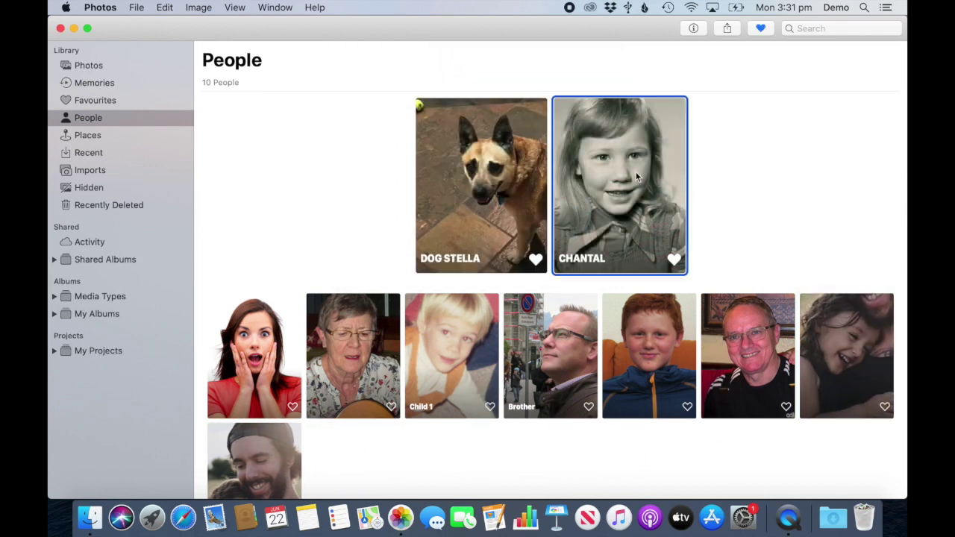
Start Confirm Additional Photos from the bottom of the girl's person page
scroll(683, 209, "down", 5)
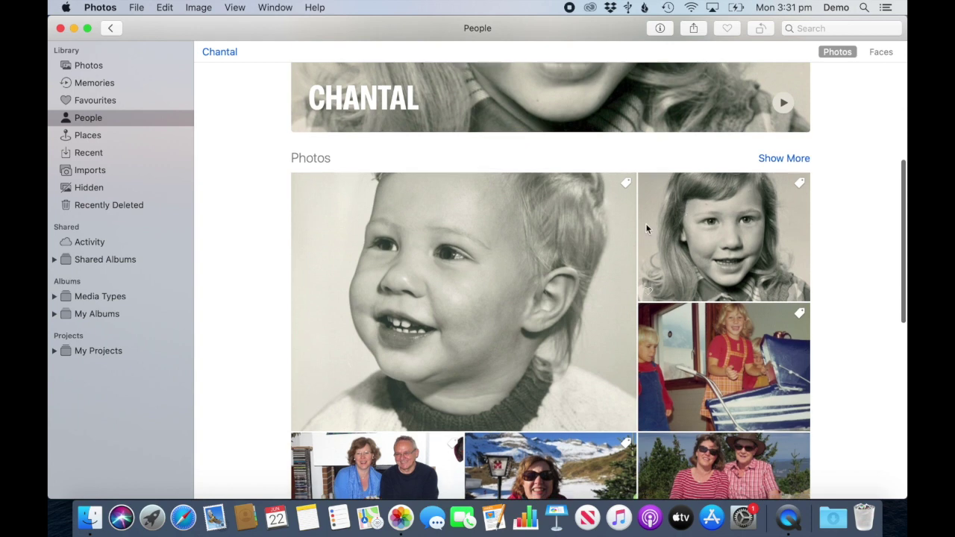
scroll(696, 294, "down", 5)
scroll(696, 294, "down", 2)
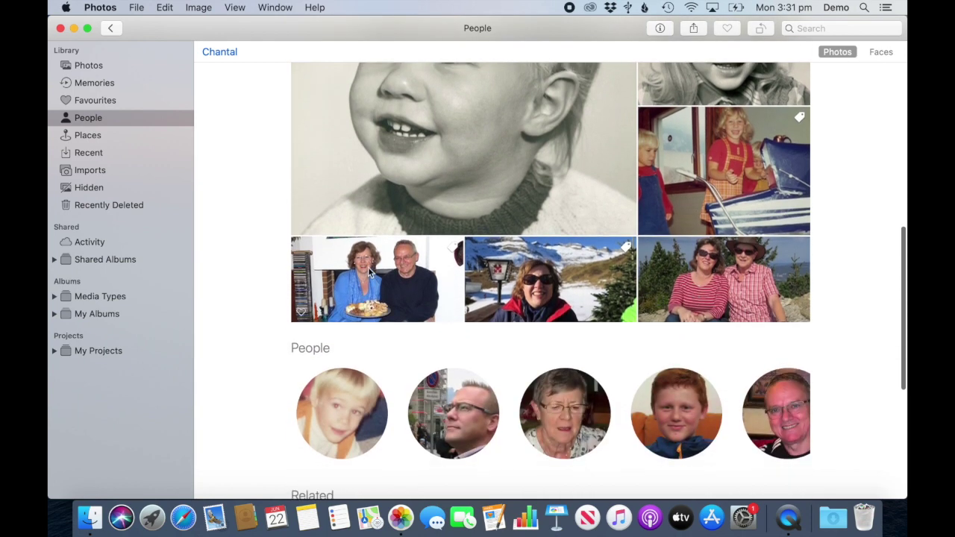
scroll(714, 295, "down", 5)
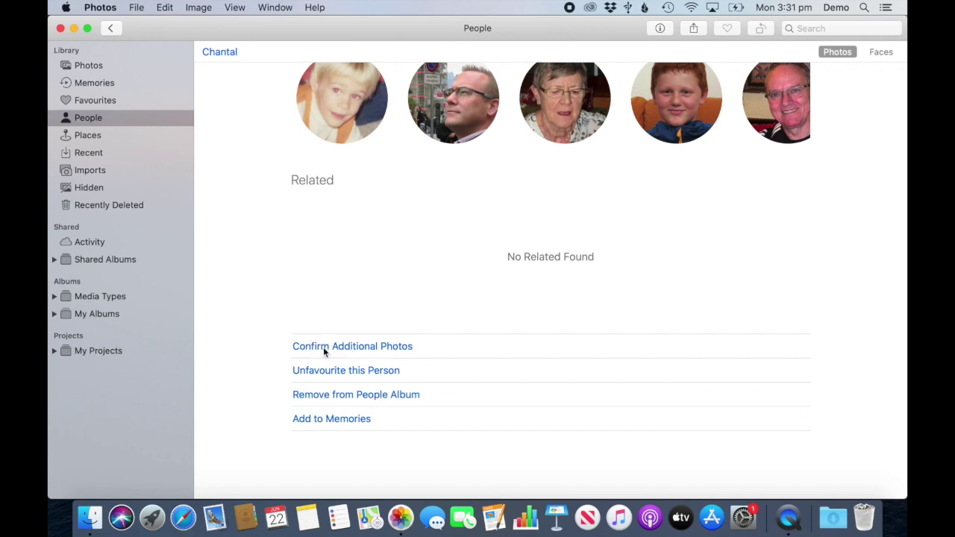
left_click(323, 347)
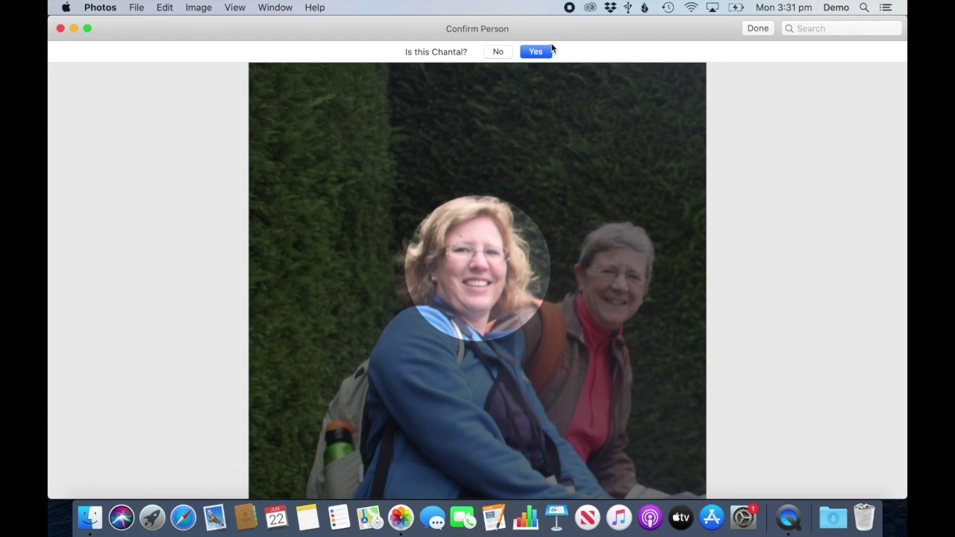
Confirm three suggested faces, including the woman in glasses and the skier, as the girl
left_click(536, 53)
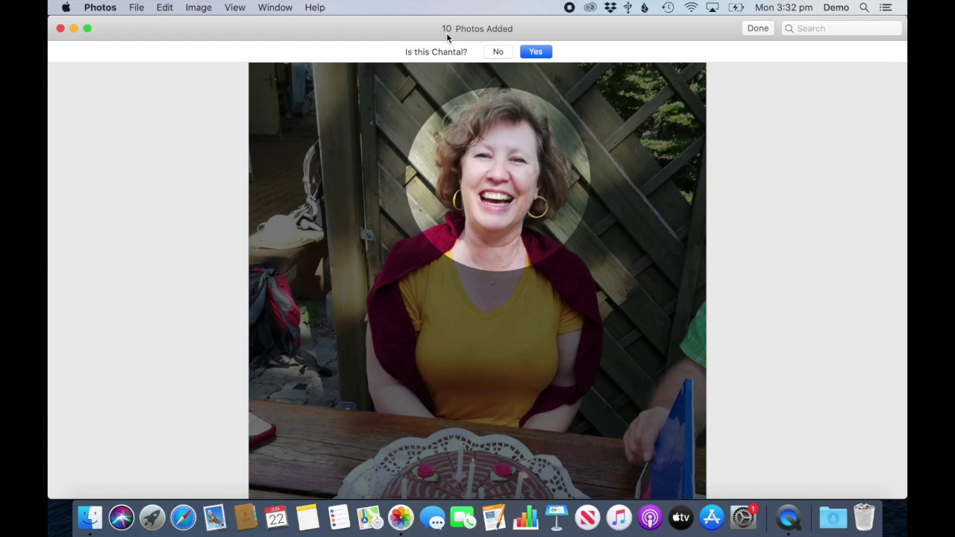
left_click(537, 52)
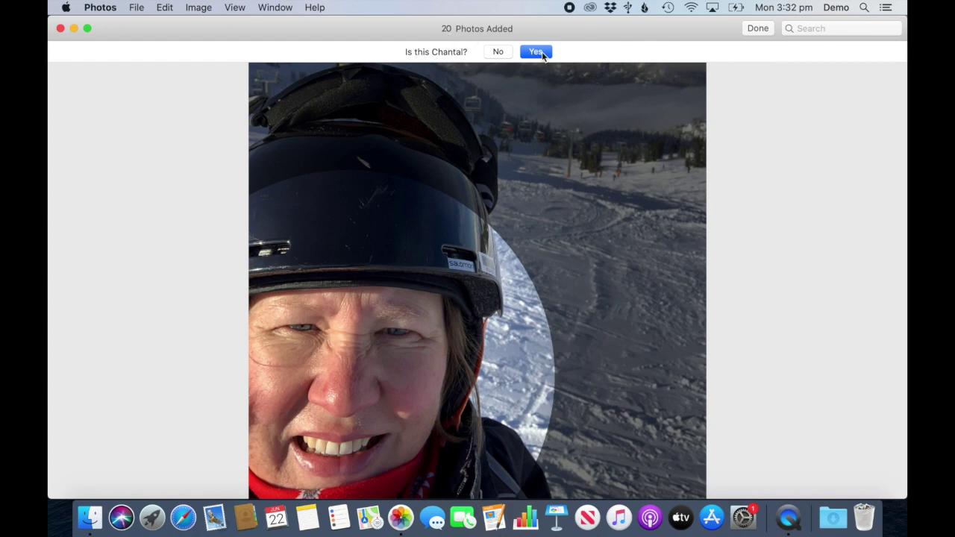
left_click(542, 53)
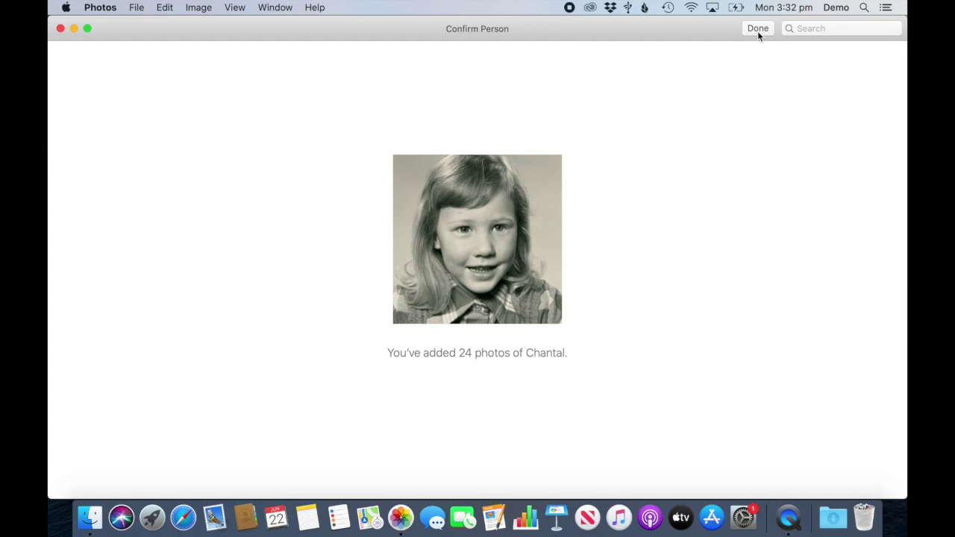
left_click(758, 30)
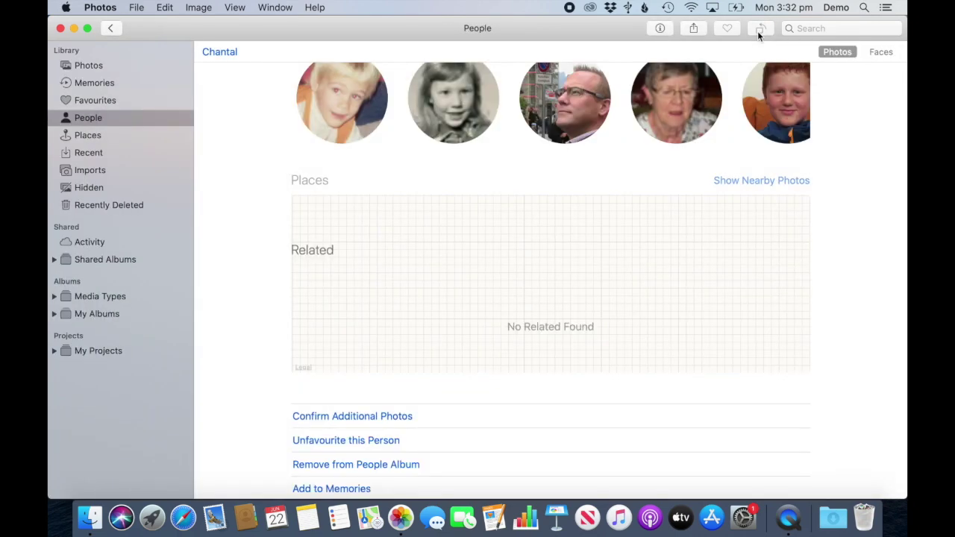
Go back from the girl's person page to the People overview
scroll(604, 187, "up", 10)
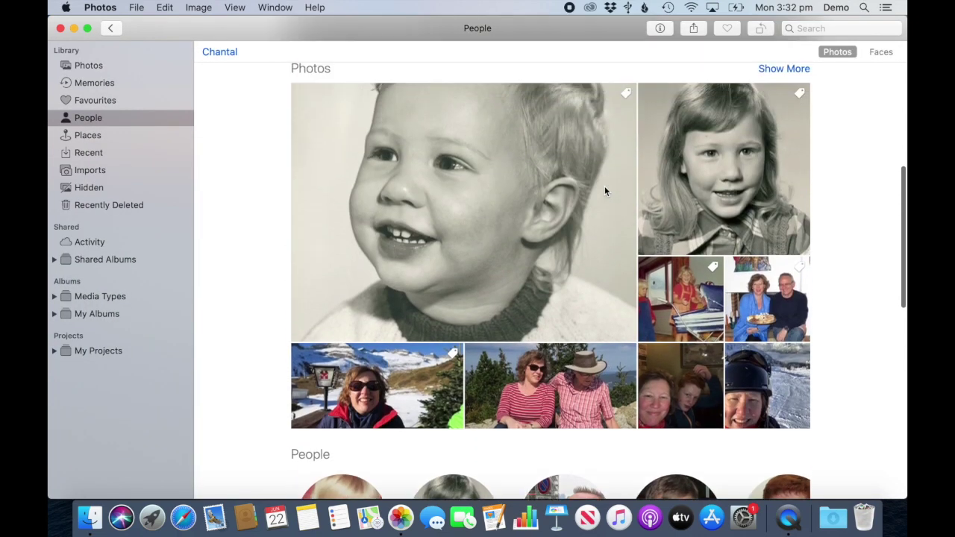
scroll(604, 185, "up", 5)
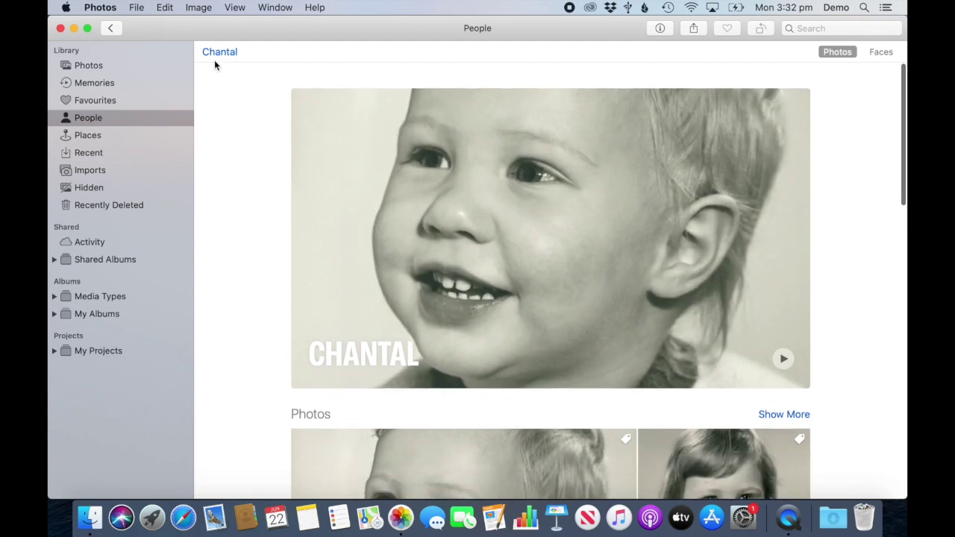
left_click(111, 28)
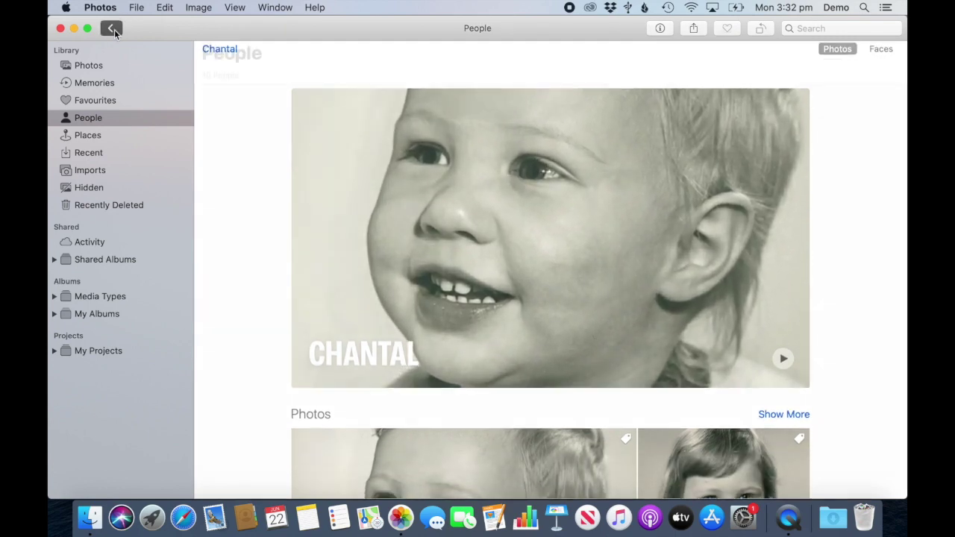
mouse_move(643, 354)
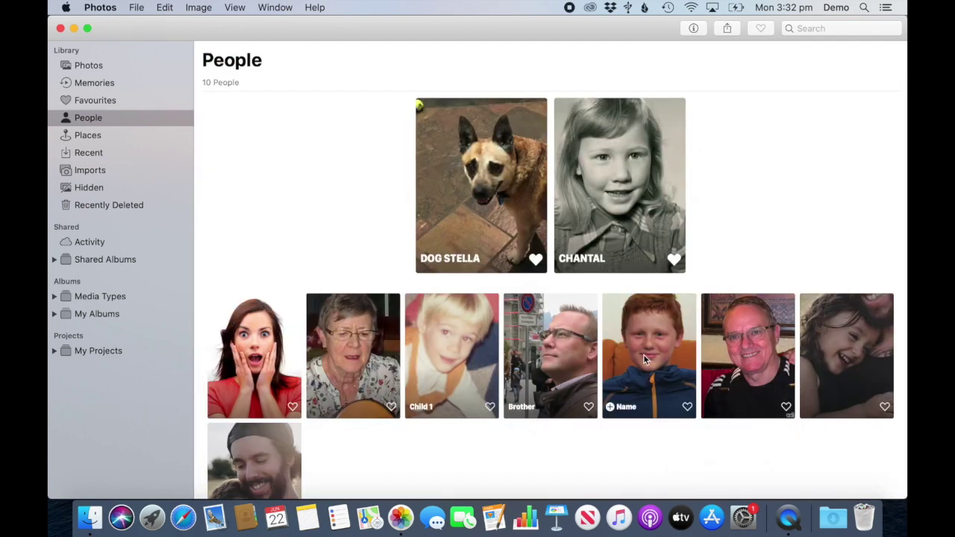
scroll(787, 347, "down", 2)
mouse_move(787, 347)
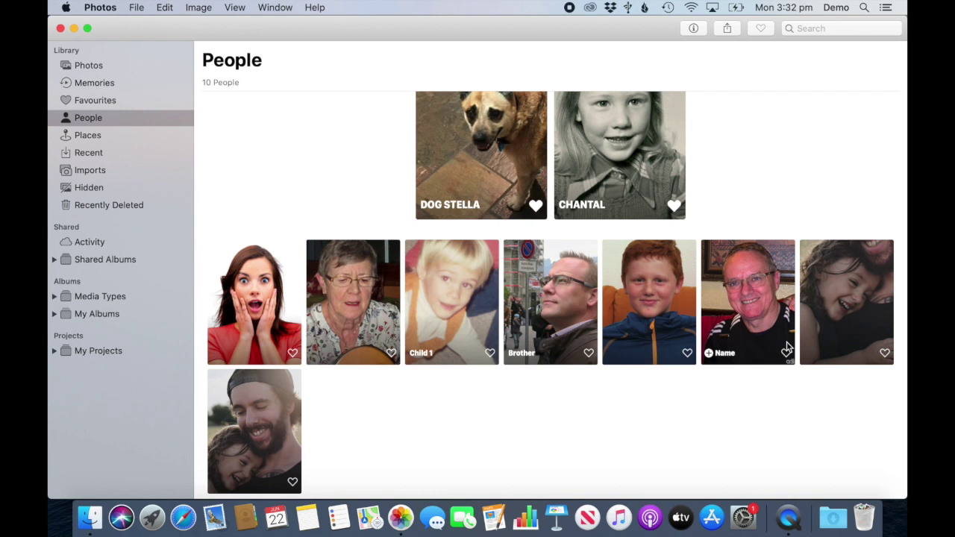
mouse_move(254, 317)
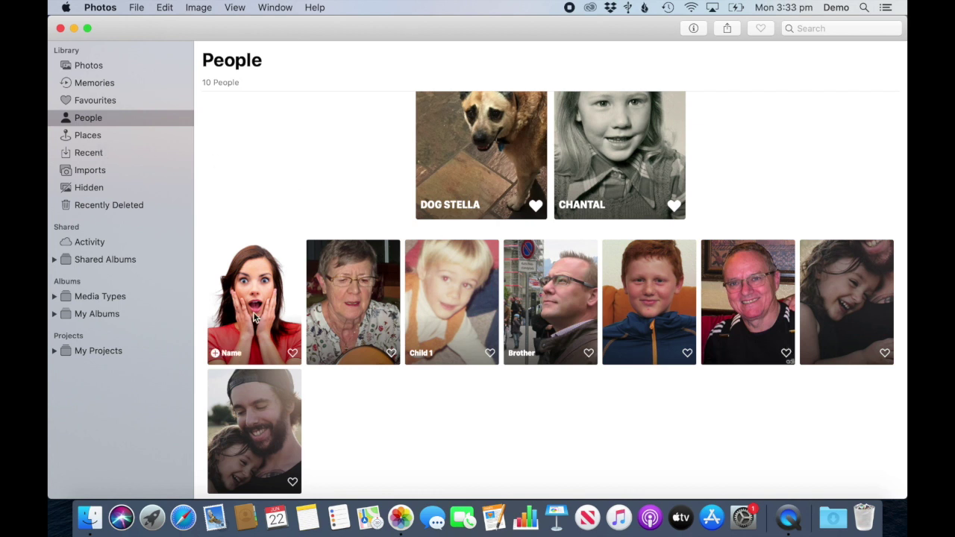
Remove the surprised woman in red from the People album, leaving 9 people
right_click(254, 318)
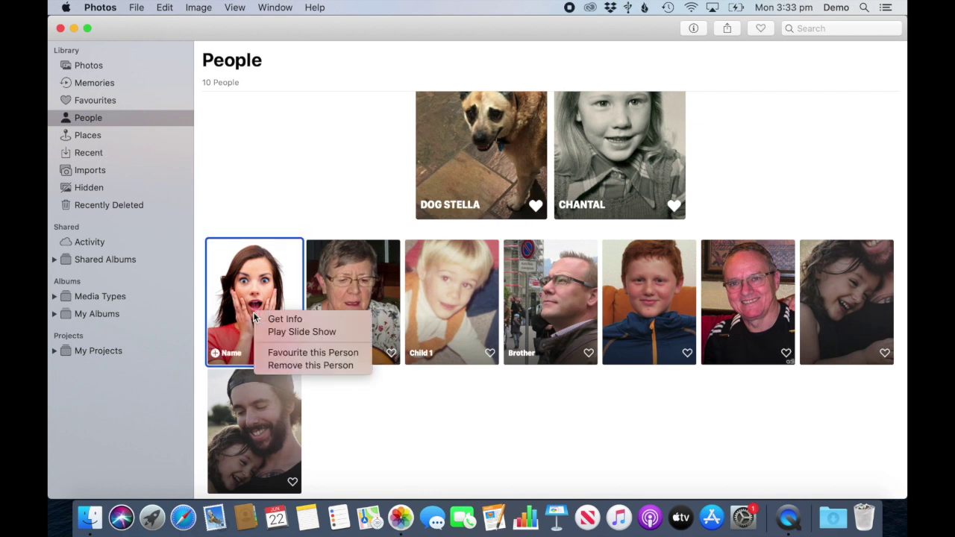
left_click(293, 367)
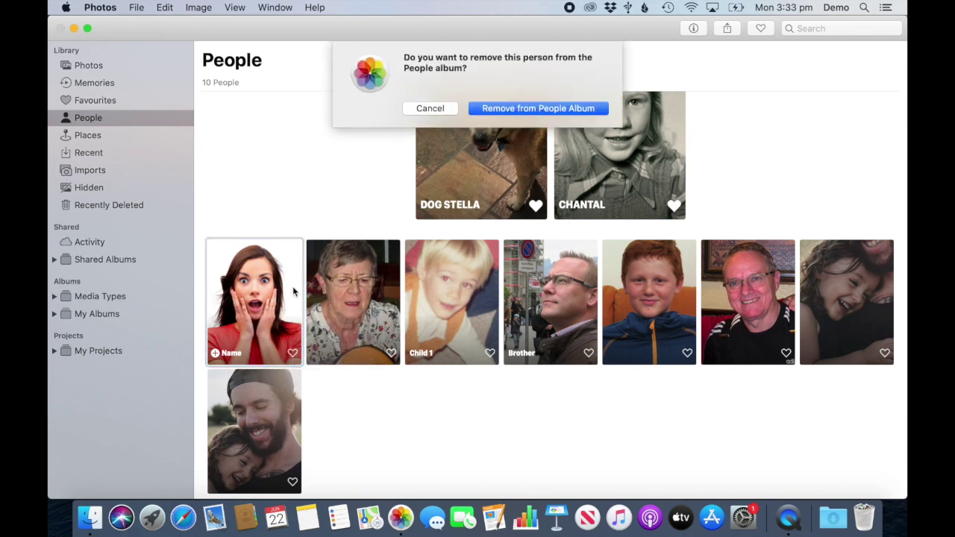
left_click(546, 114)
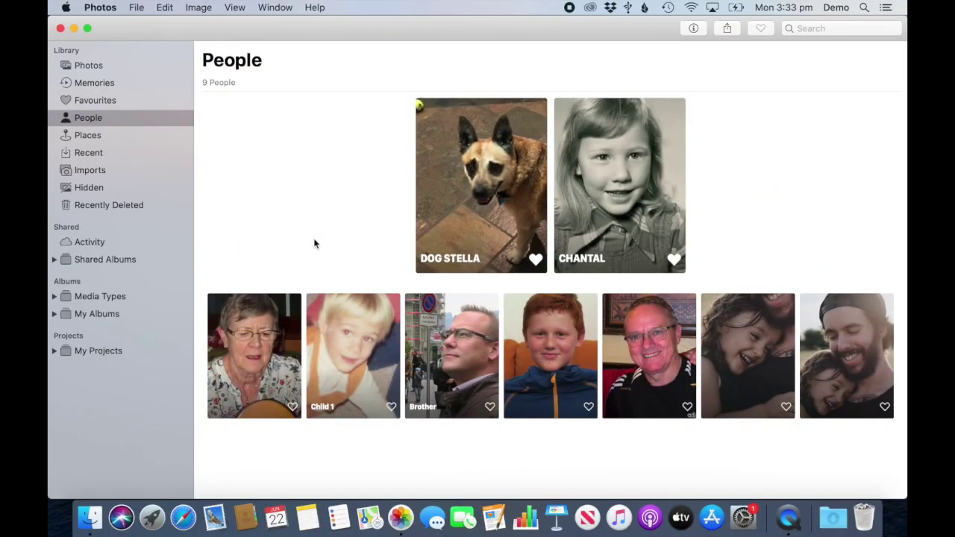
mouse_move(265, 357)
Review the older woman's banner and confirm the one suggested photo as her
double_click(262, 351)
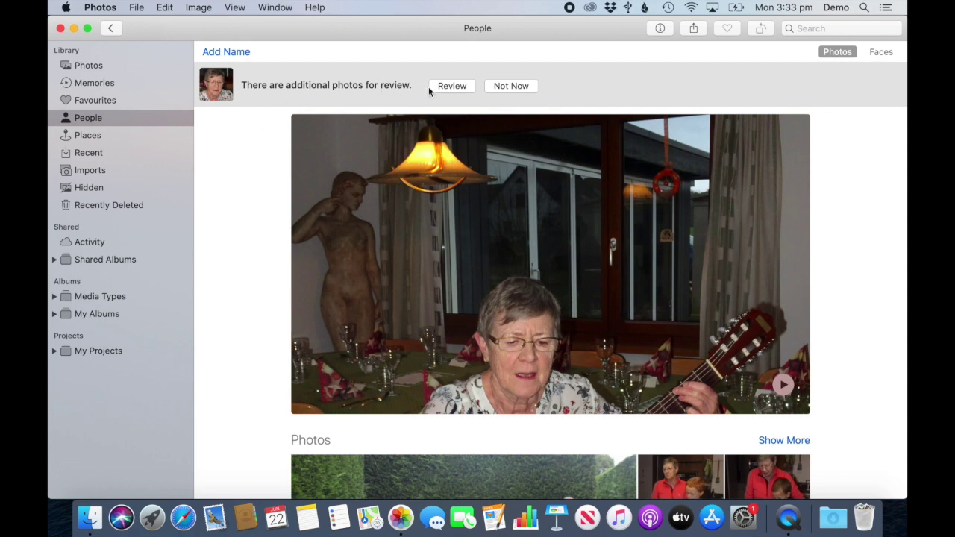
left_click(456, 86)
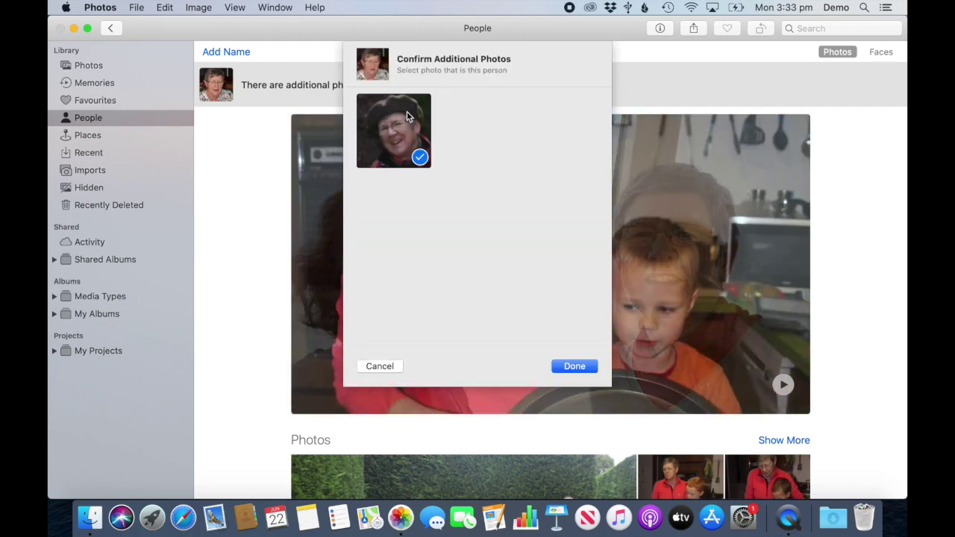
left_click(420, 158)
left_click(421, 158)
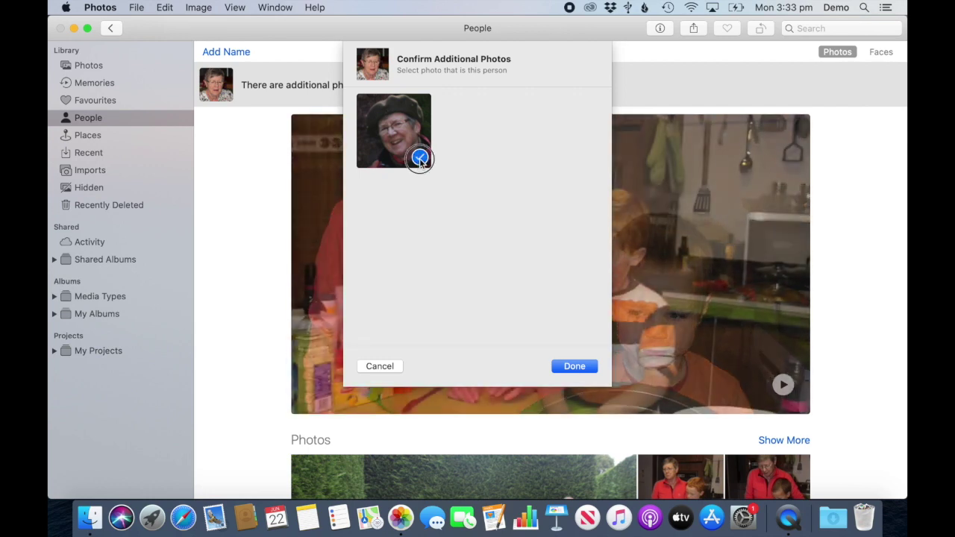
left_click(573, 365)
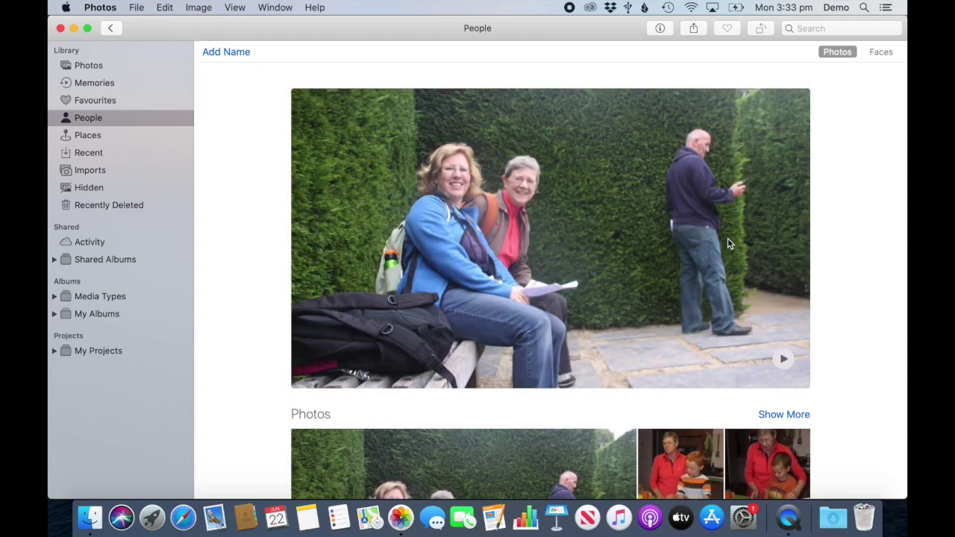
scroll(728, 238, "down", 5)
Confirm the additional suggested photos as the grey-haired woman and return to her page
scroll(730, 243, "down", 15)
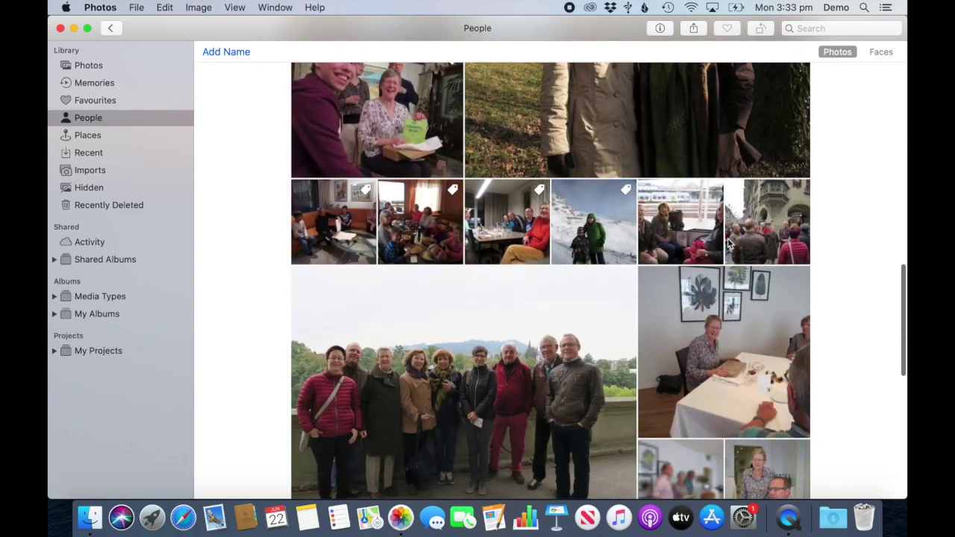
scroll(403, 351, "down", 5)
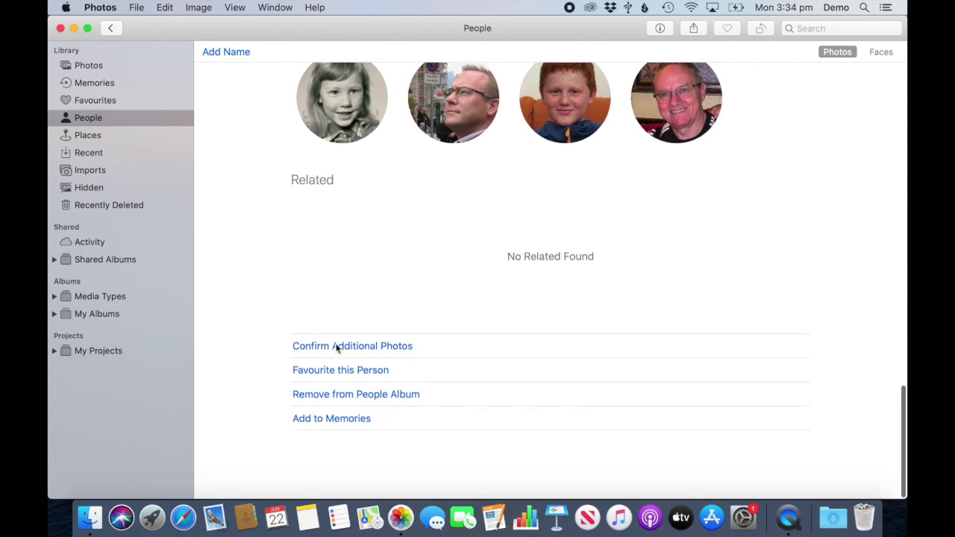
left_click(337, 345)
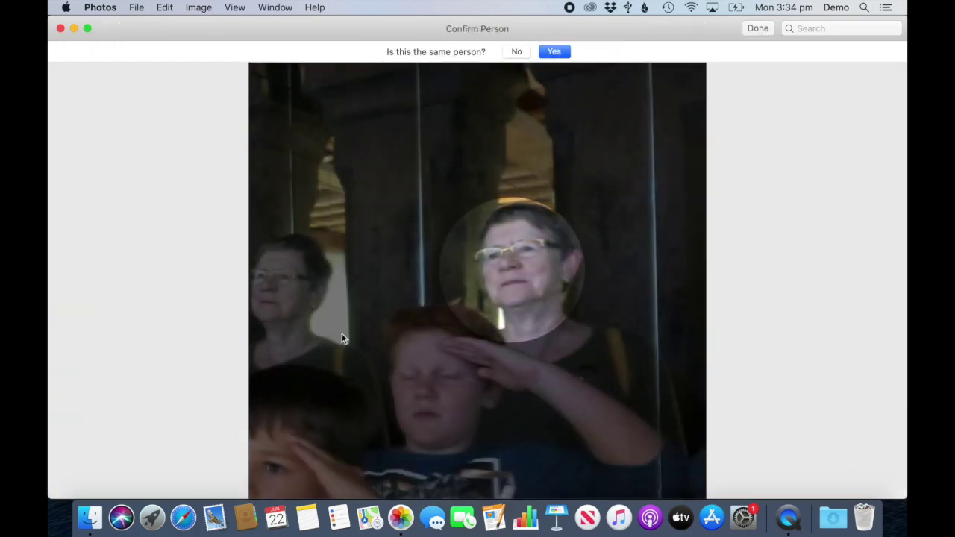
left_click(559, 55)
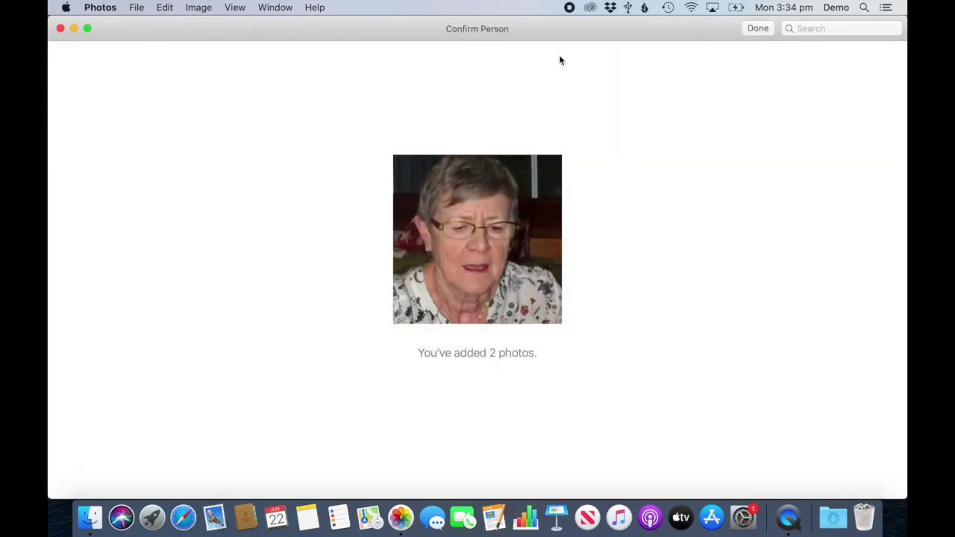
left_click(758, 28)
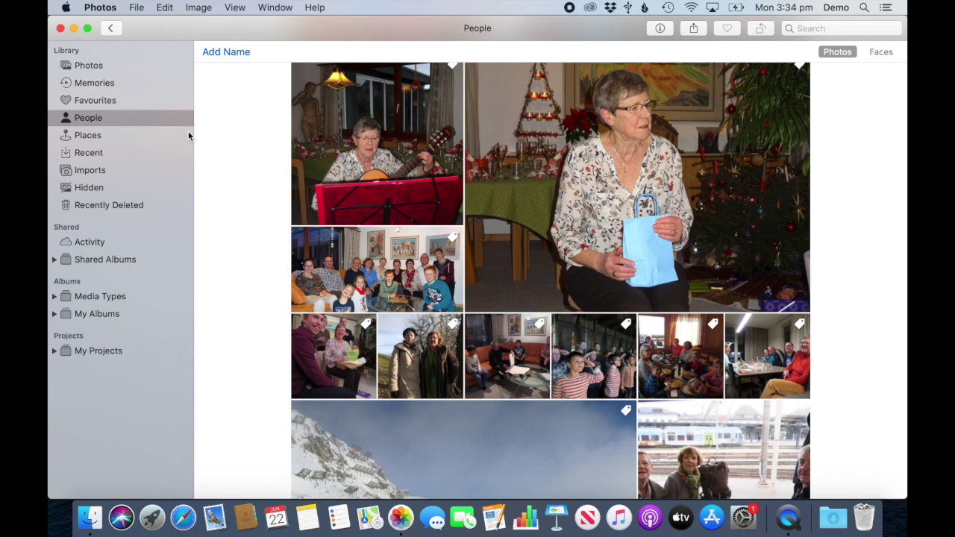
Go back to the People overview listing 9 people, with Dog Stella and Chantal as favourites
left_click(112, 29)
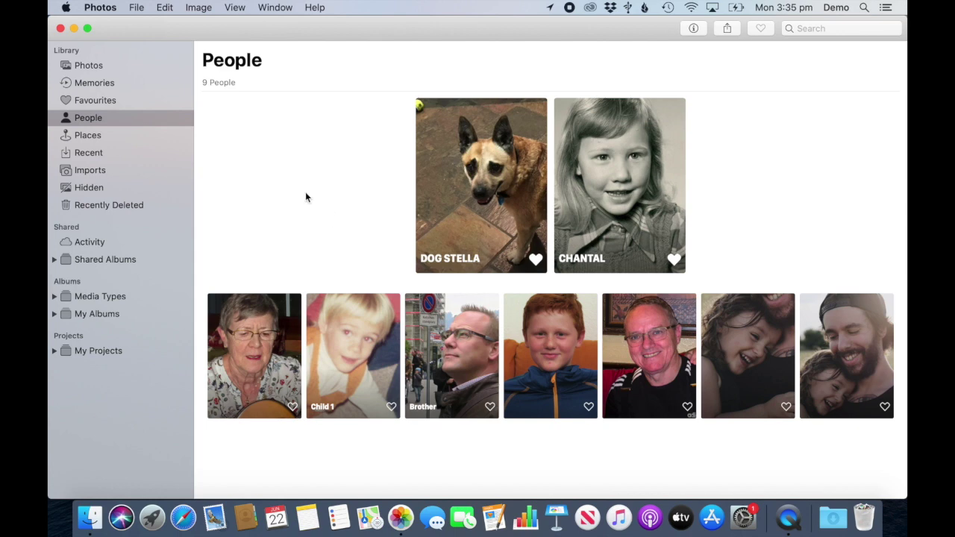
Open Chantal's person page and view her pictures as Faces close-ups, then switch back to Photos
double_click(612, 185)
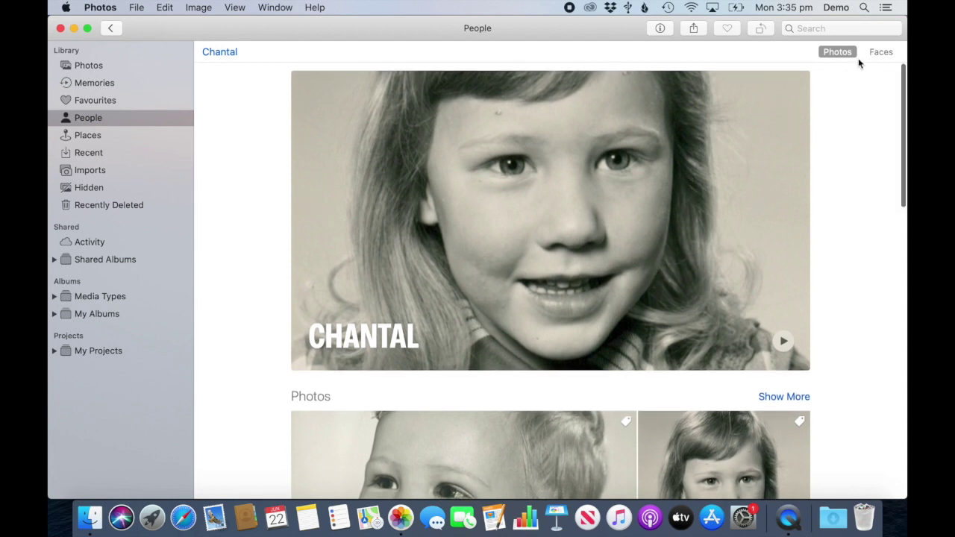
left_click(882, 52)
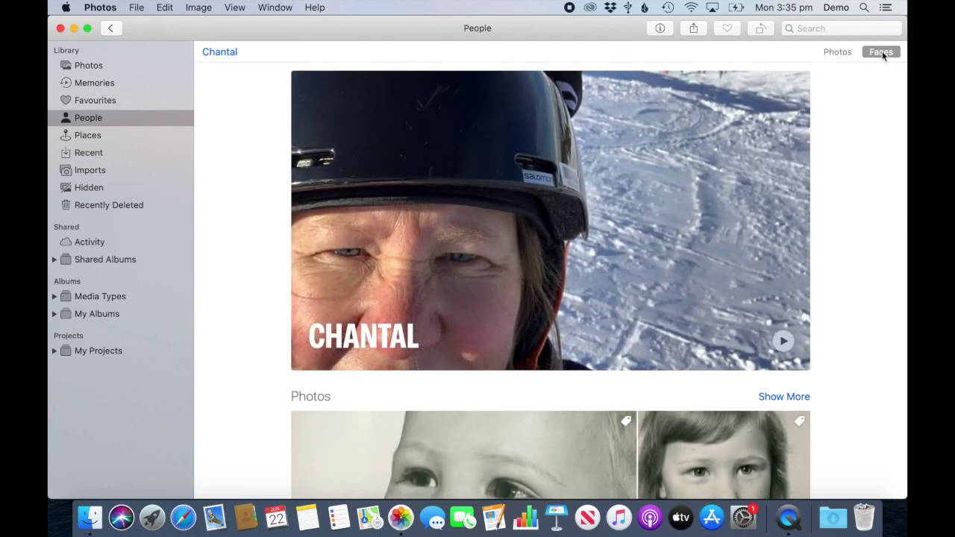
scroll(847, 212, "down", 10)
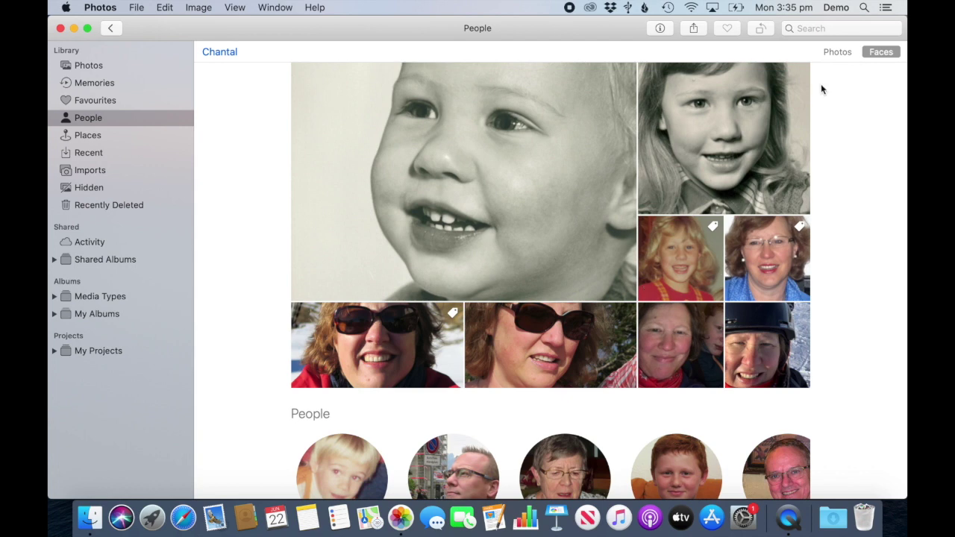
left_click(844, 57)
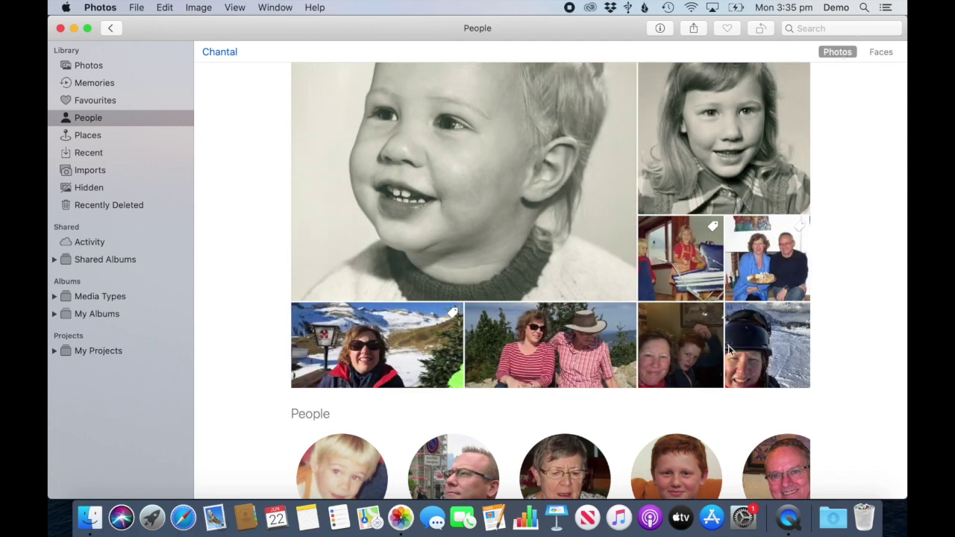
scroll(722, 345, "down", 4)
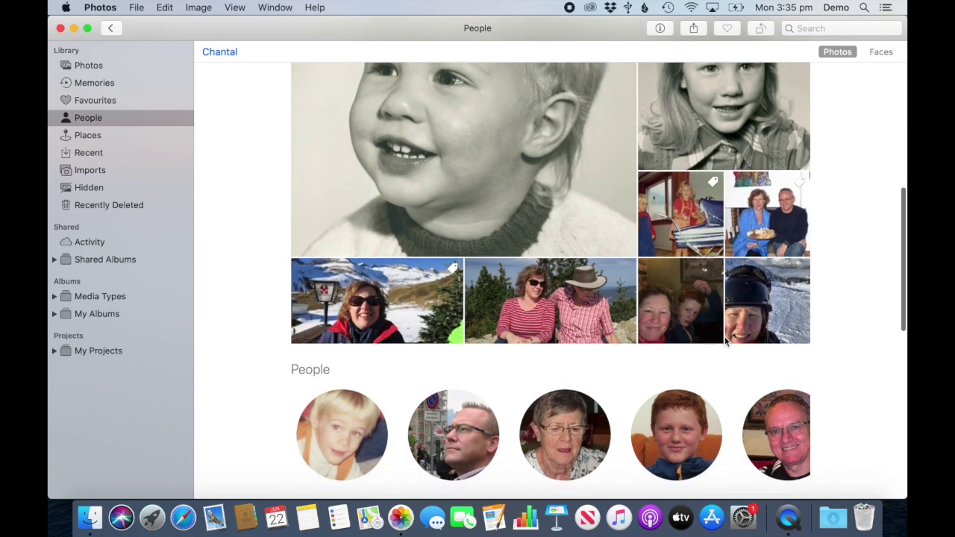
Browse the People, Places and Related sections on Chantal's page, then return to the People overview
scroll(725, 342, "down", 1)
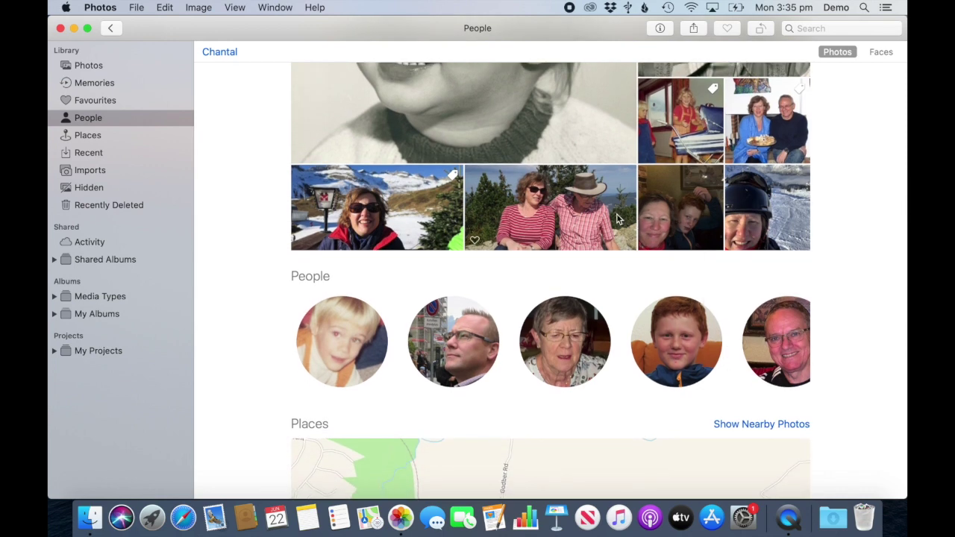
scroll(651, 321, "down", 7)
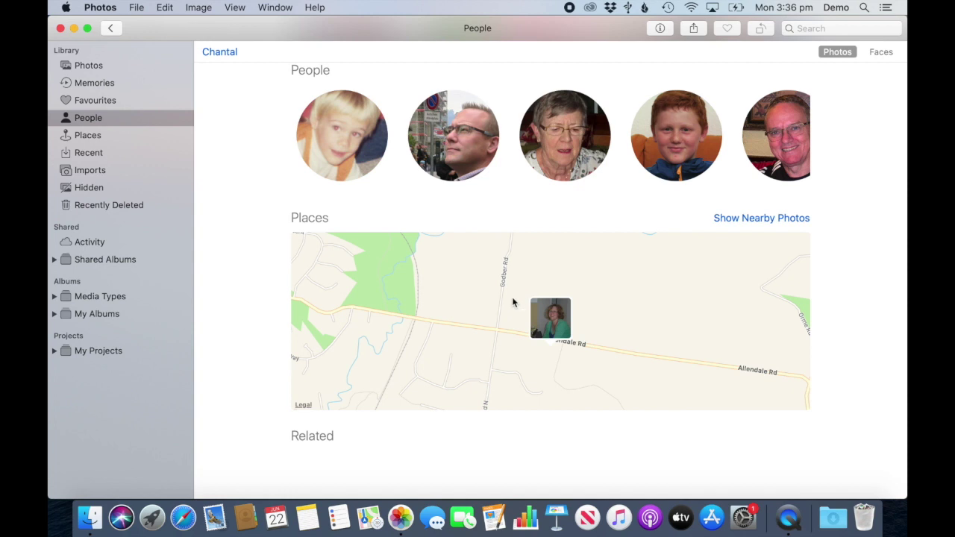
scroll(513, 302, "down", 5)
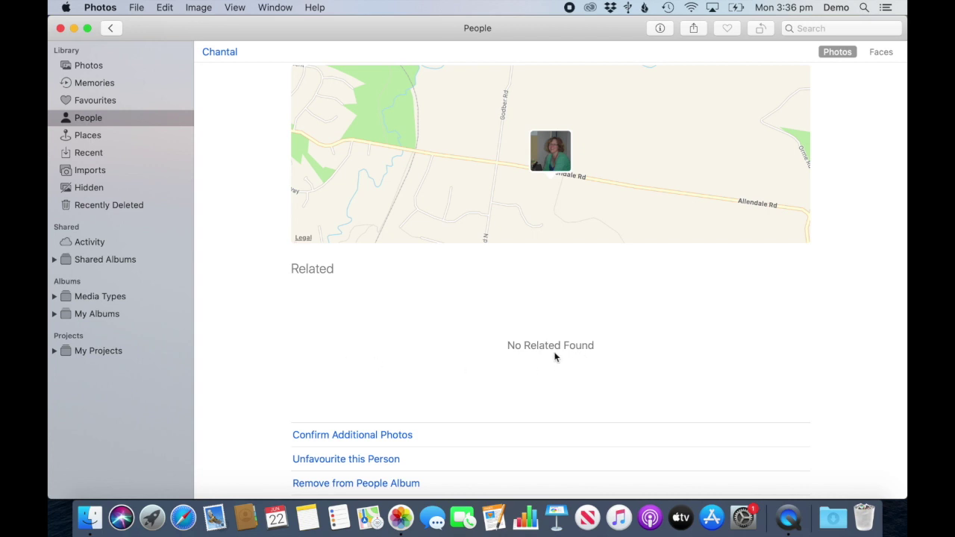
scroll(552, 356, "down", 3)
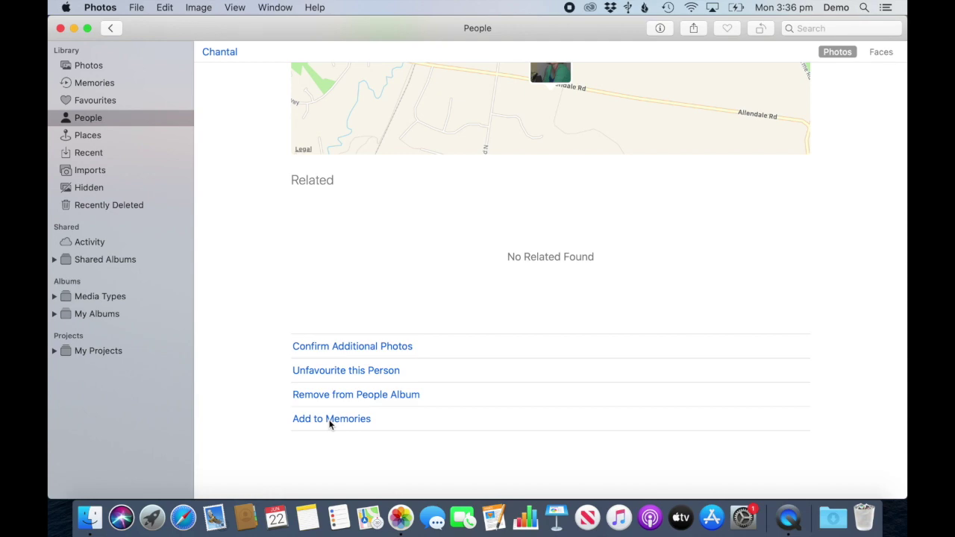
scroll(381, 314, "up", 15)
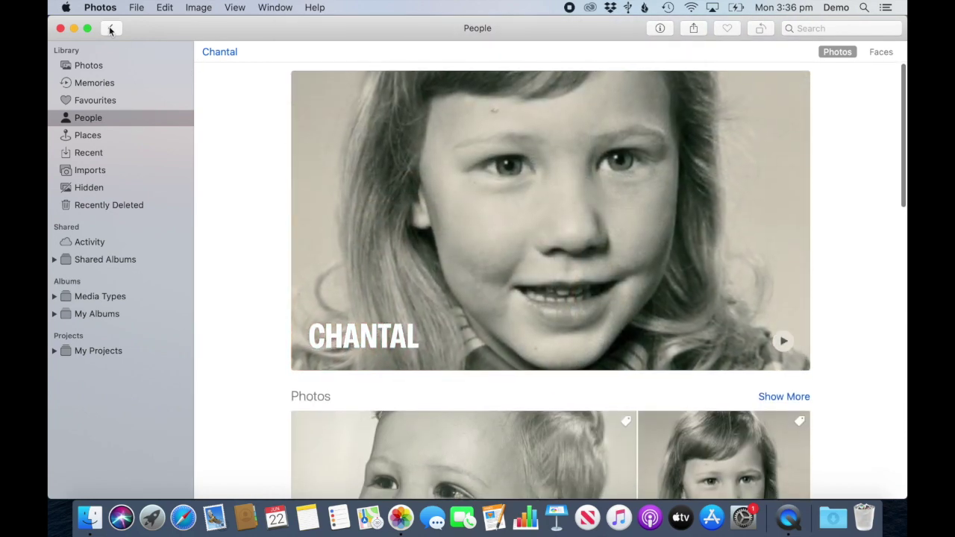
left_click(109, 29)
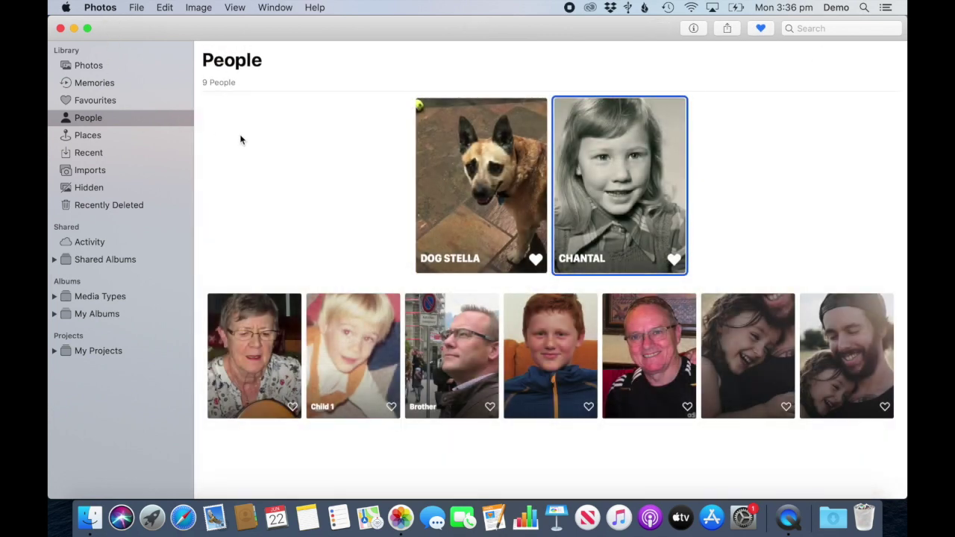
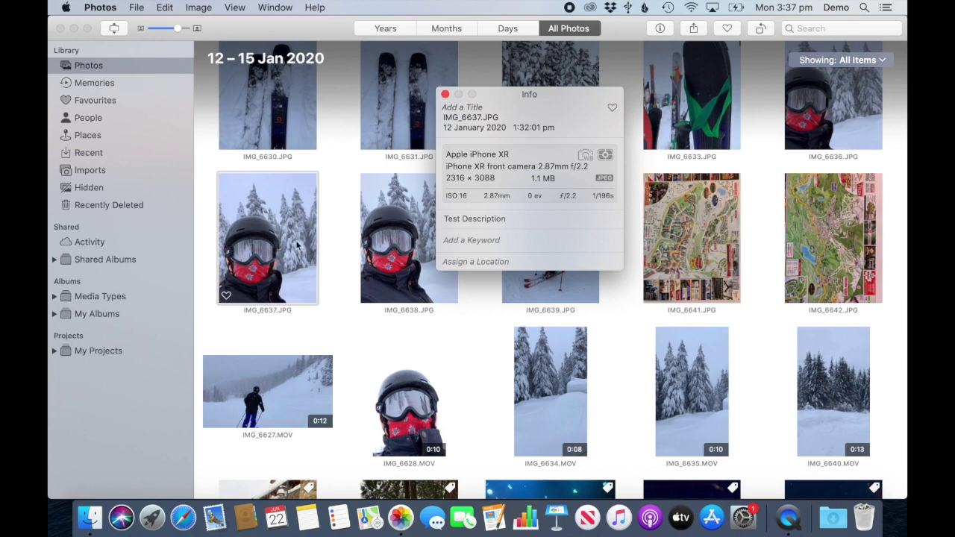
Open IMG_6637 and fit a new face circle over the helmeted face
double_click(284, 233)
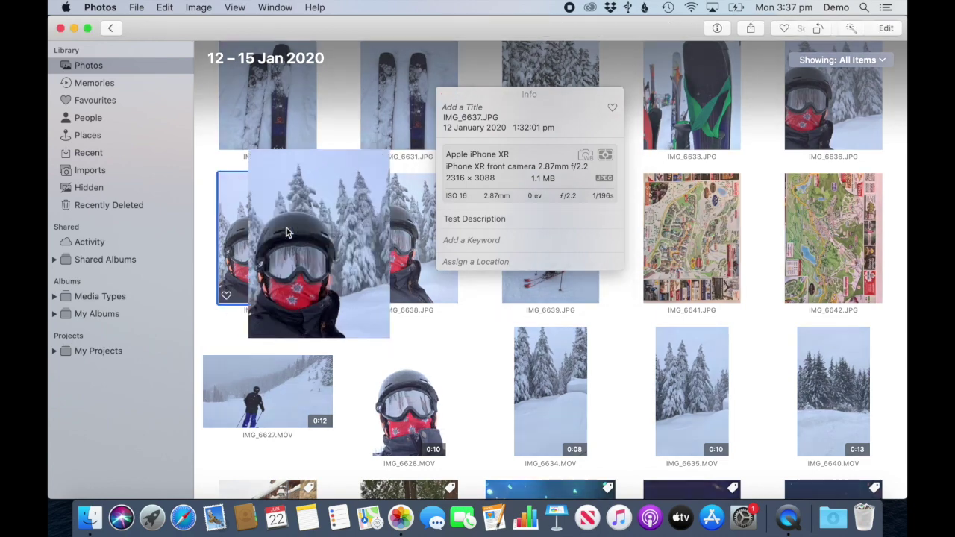
left_click_drag(470, 95, 755, 54)
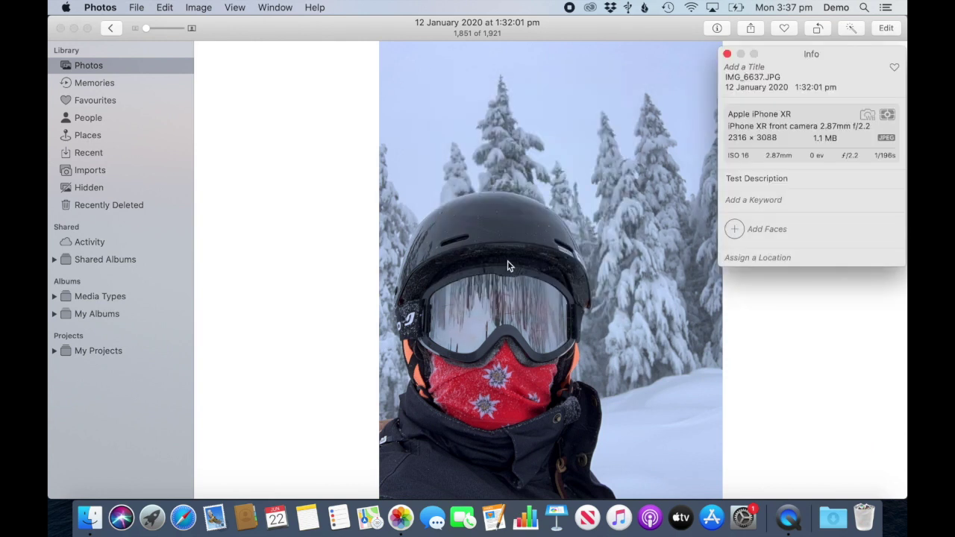
left_click(737, 231)
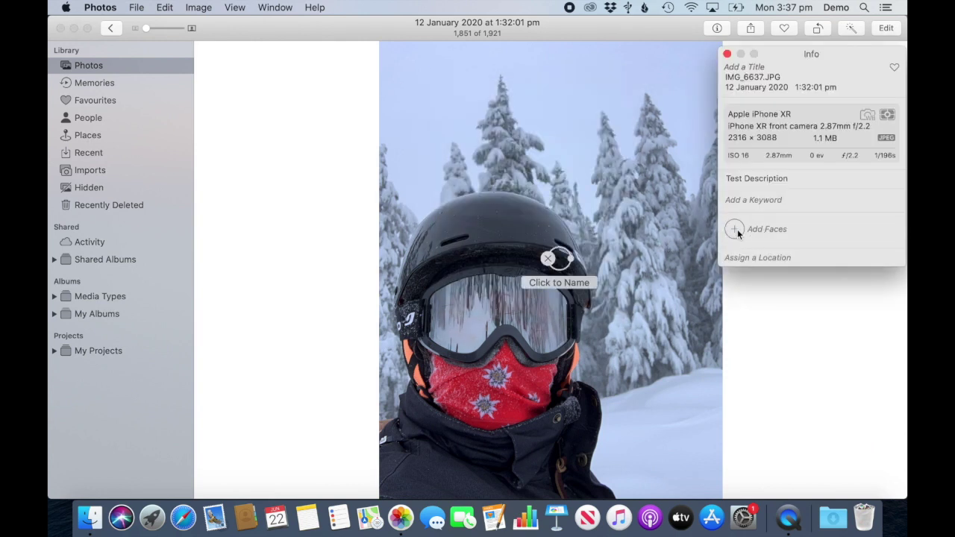
left_click_drag(572, 263, 659, 269)
left_click_drag(593, 255, 530, 336)
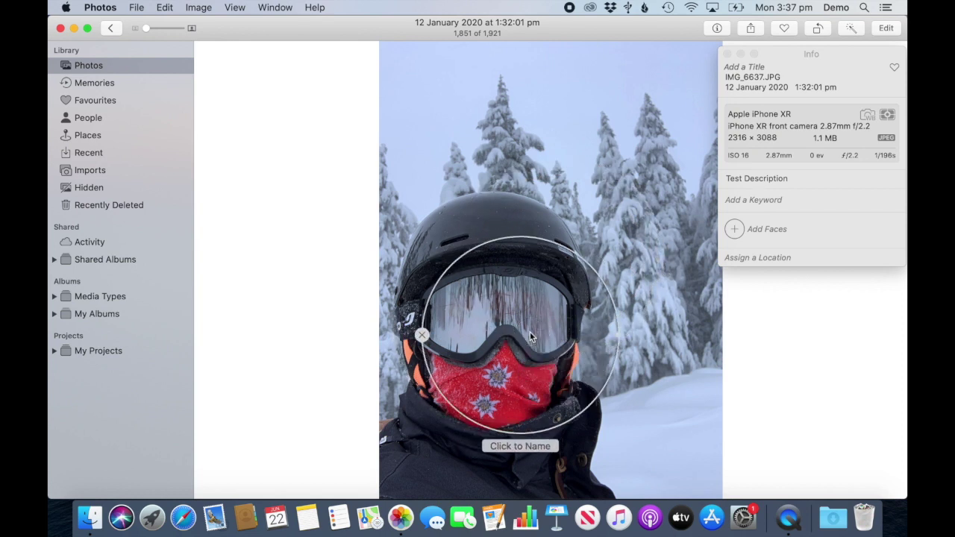
Name the helmeted face by assigning it to the existing named person
left_click(517, 446)
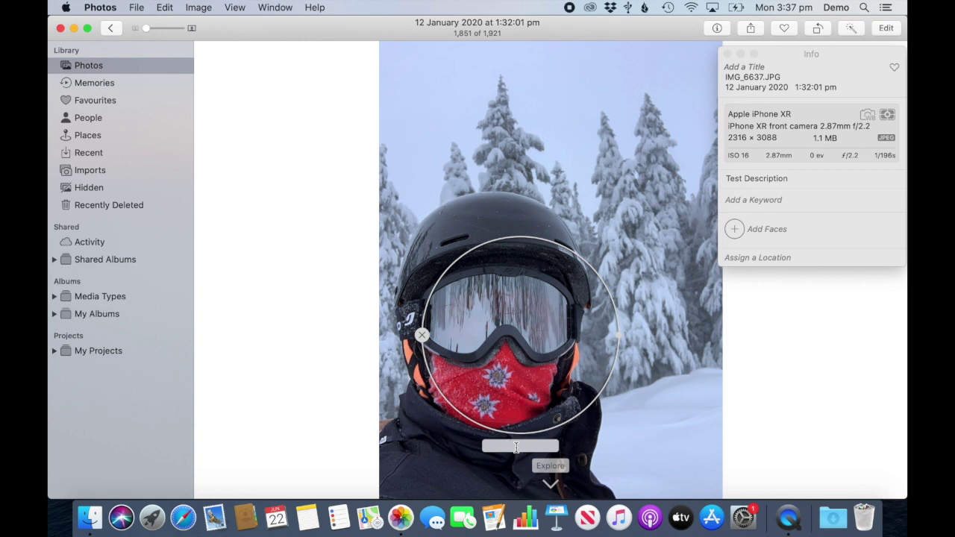
type("C")
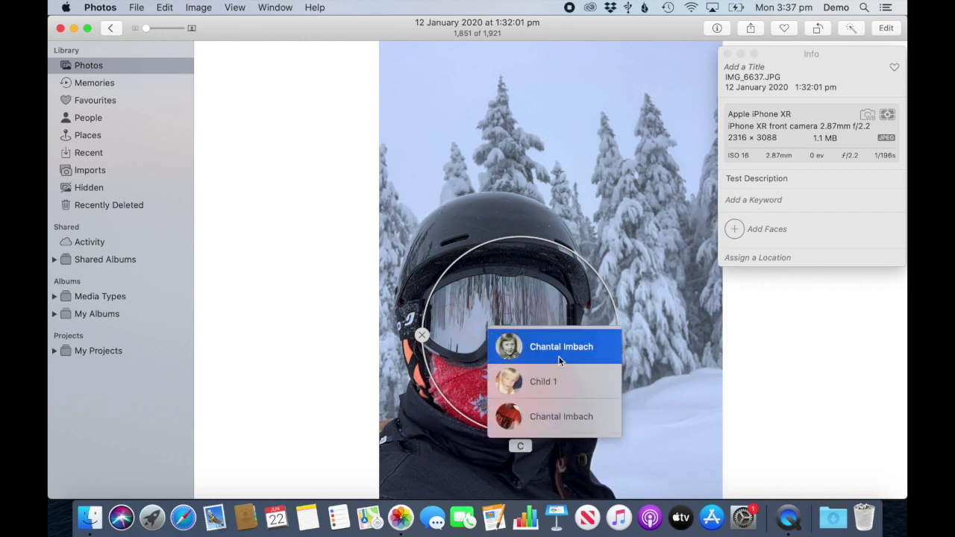
left_click(559, 356)
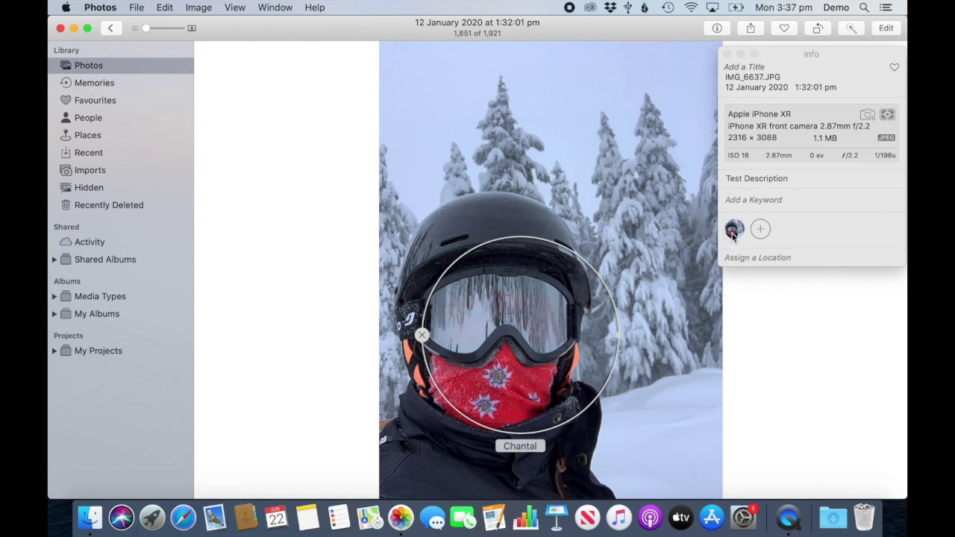
left_click(99, 122)
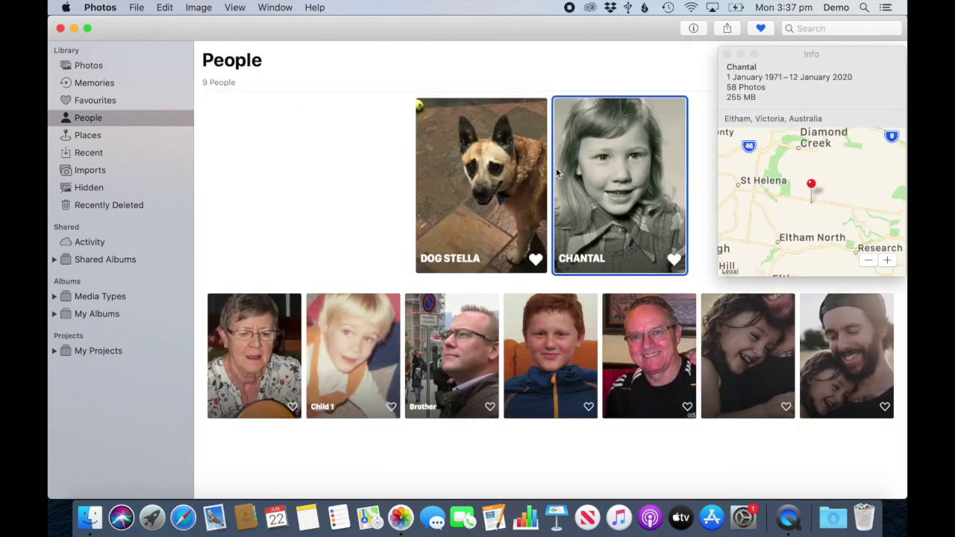
Browse the tagged person's page with the helmet selfie, then return to the full library
double_click(610, 174)
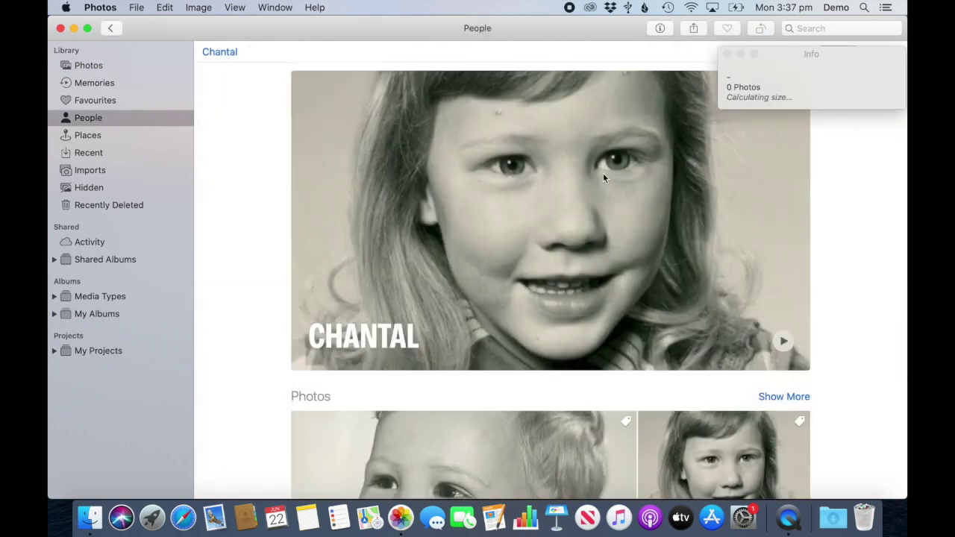
scroll(648, 300, "down", 5)
scroll(648, 300, "down", 3)
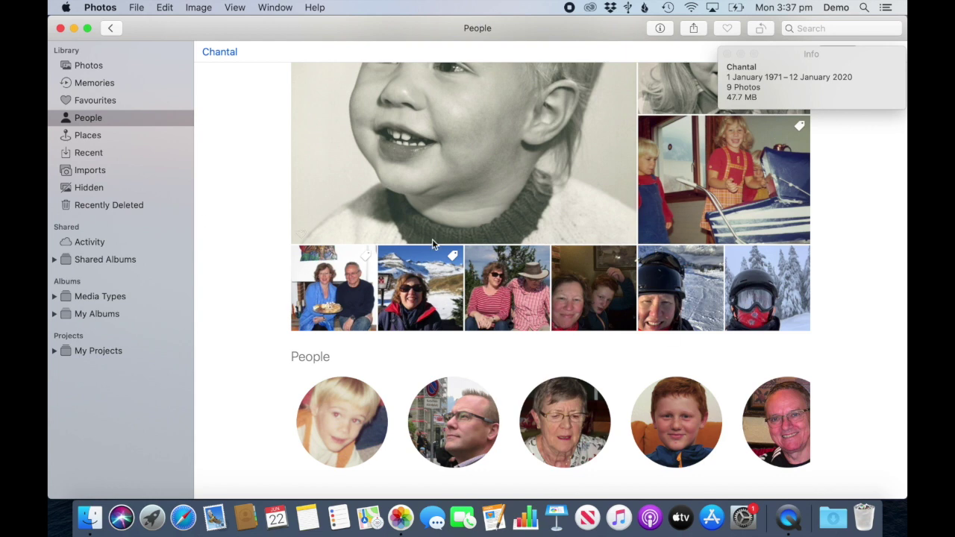
left_click(101, 68)
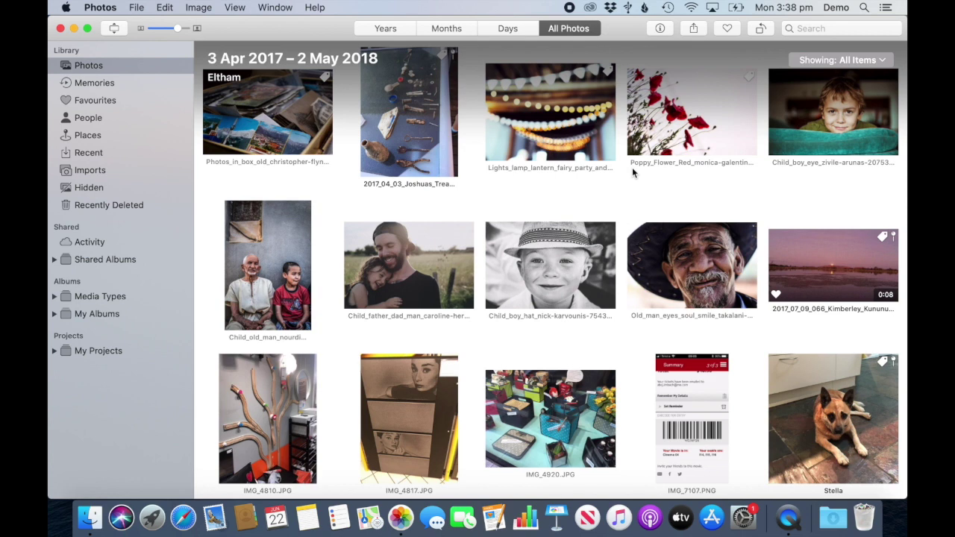
Name the boy's face in the 1 May 2017 photo 'Child' and advance to the next photo
double_click(805, 126)
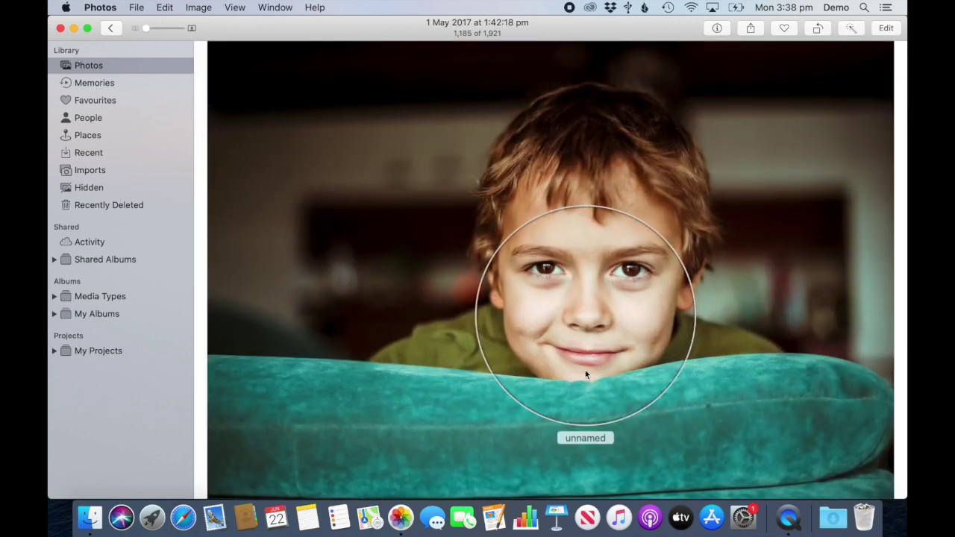
left_click(585, 439)
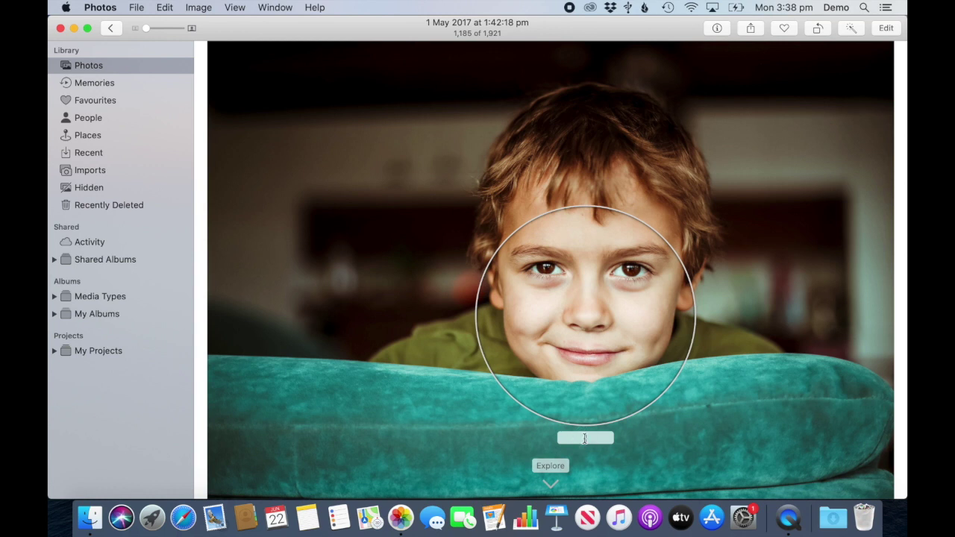
type("Ch")
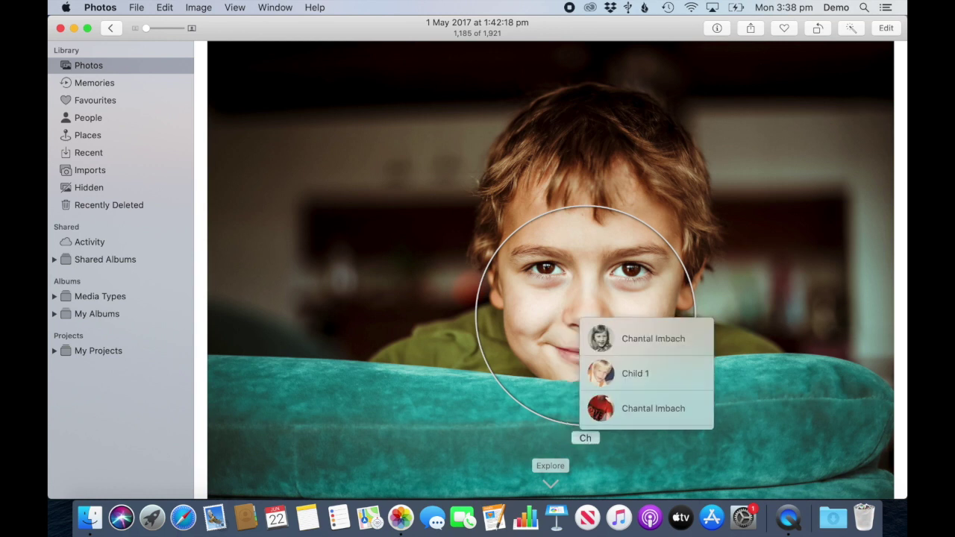
type("ild")
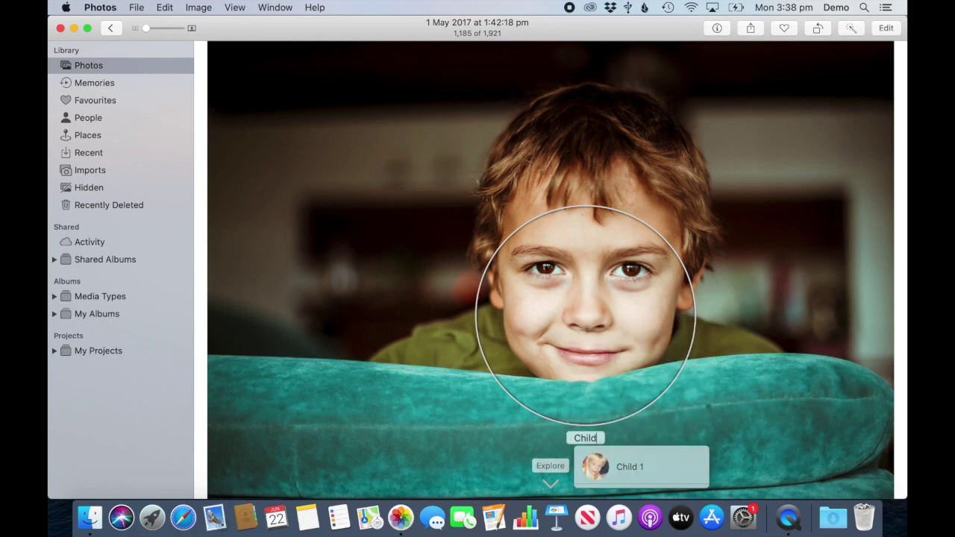
key("Return")
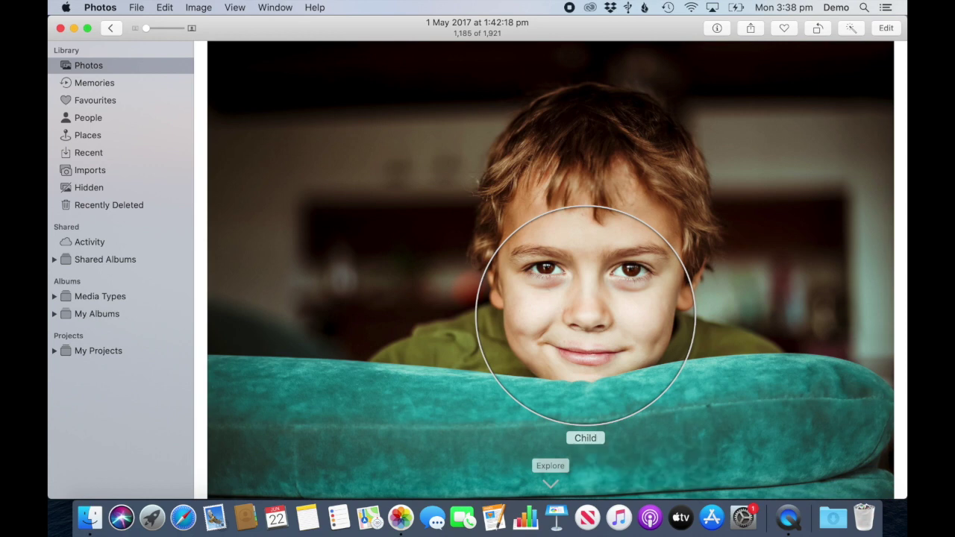
key("Right")
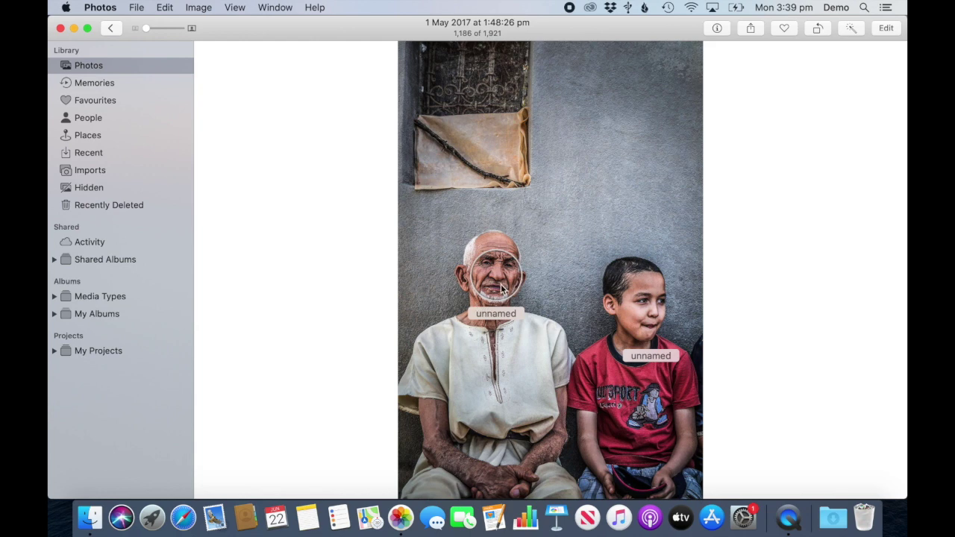
Name the old man 'Old man' and assign the boy to the existing 'Child' person
left_click(497, 313)
type("Old man")
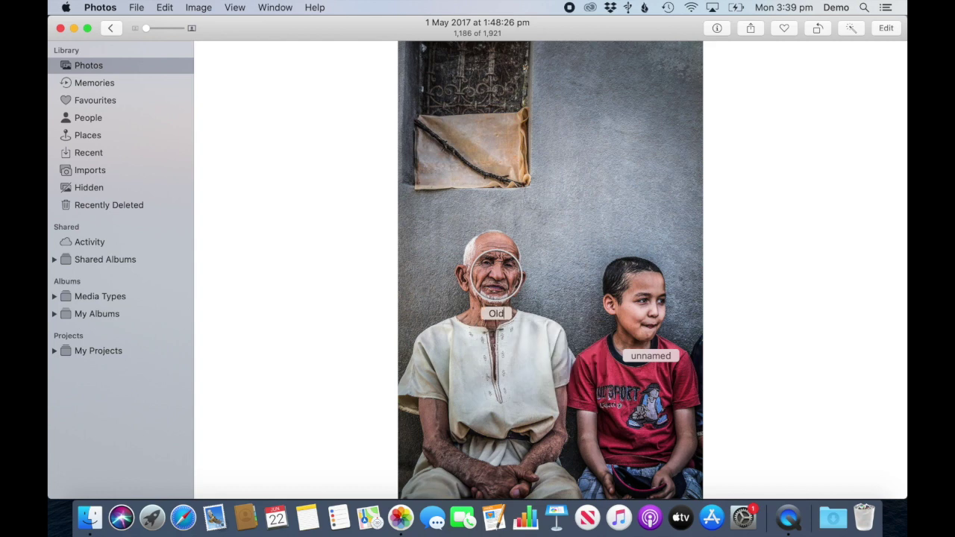
left_click(647, 360)
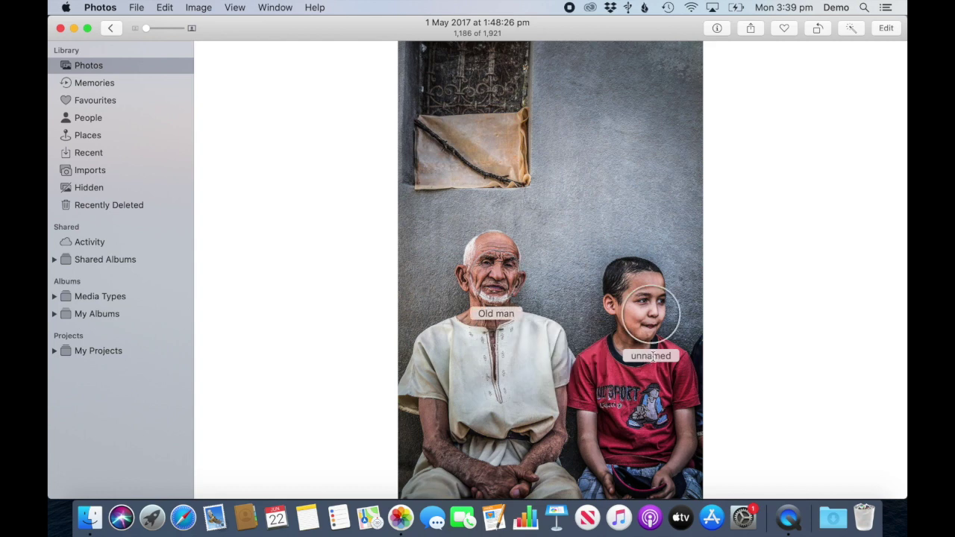
type("Chil")
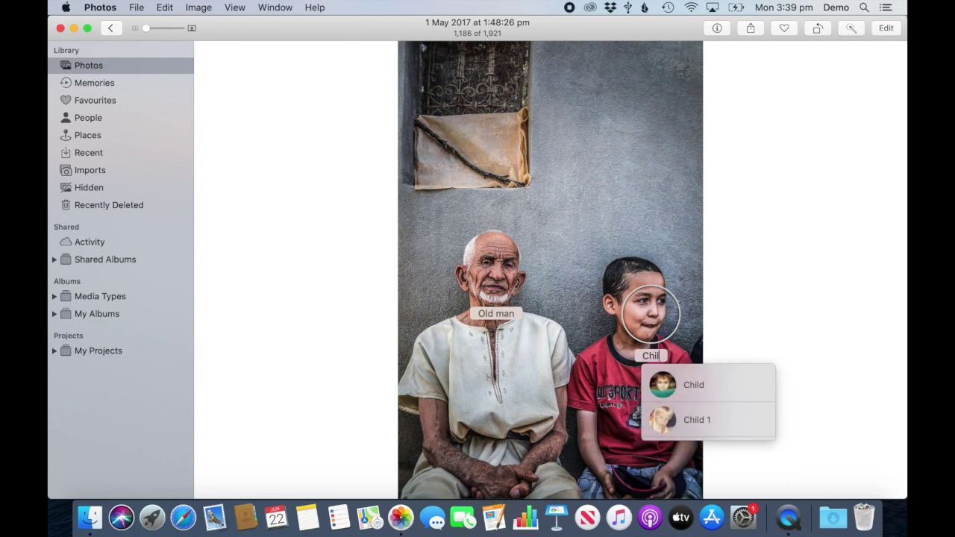
left_click(683, 389)
key("Right")
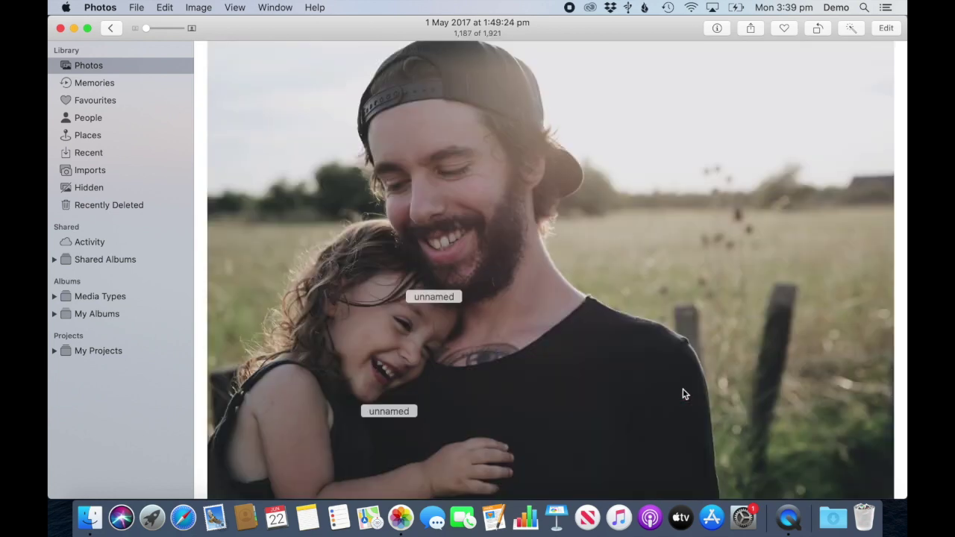
Name the faces in the father-and-daughter photo 'Girl' and 'Guy'
left_click(389, 412)
type("Girl")
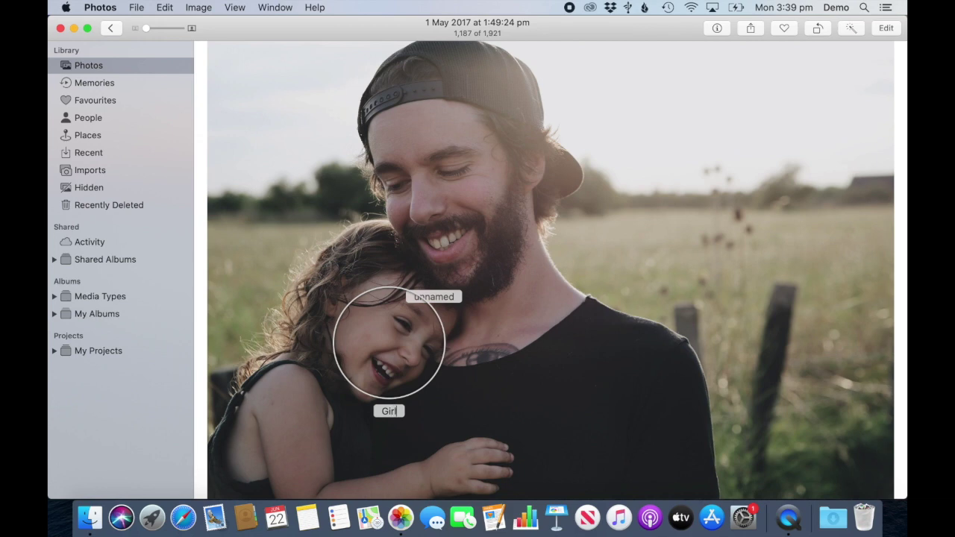
left_click(448, 297)
type("Dad")
key("Return")
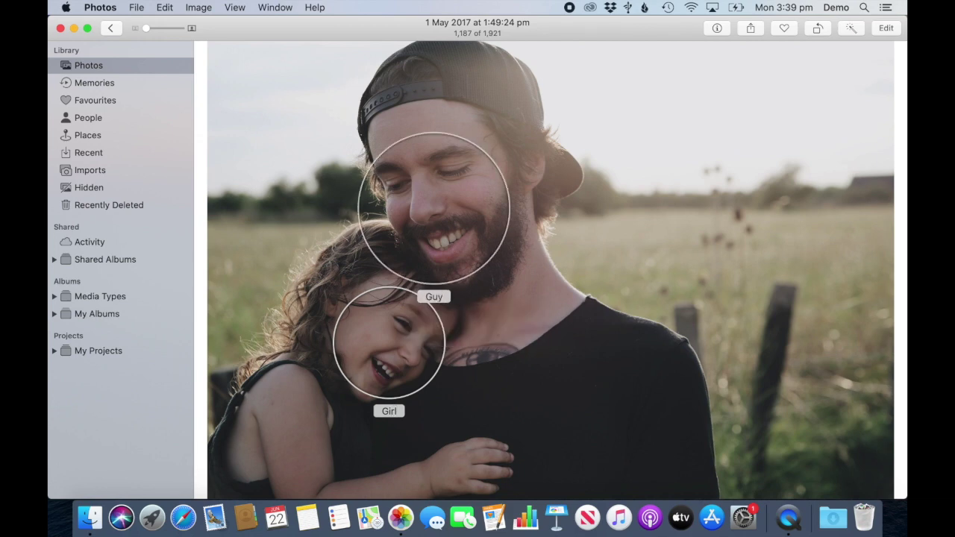
left_click(93, 120)
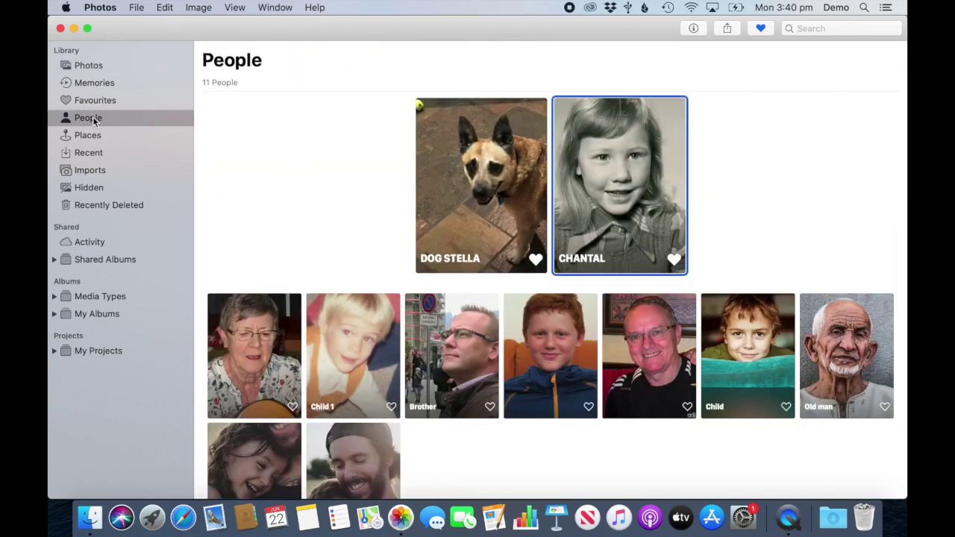
Look through the Old man's person page, then return to the top of the People overview
scroll(324, 232, "down", 3)
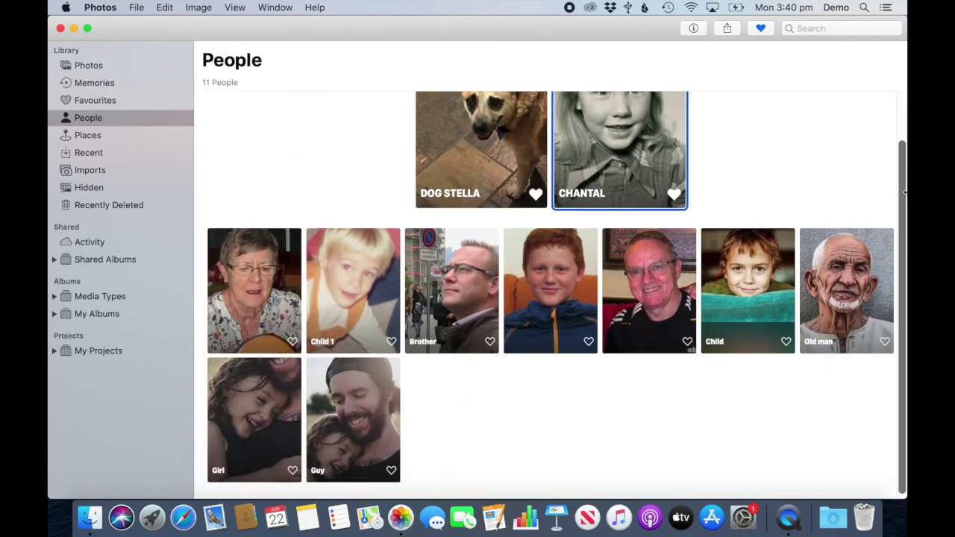
left_click(847, 261)
double_click(847, 262)
scroll(704, 294, "down", 3)
scroll(704, 294, "up", 3)
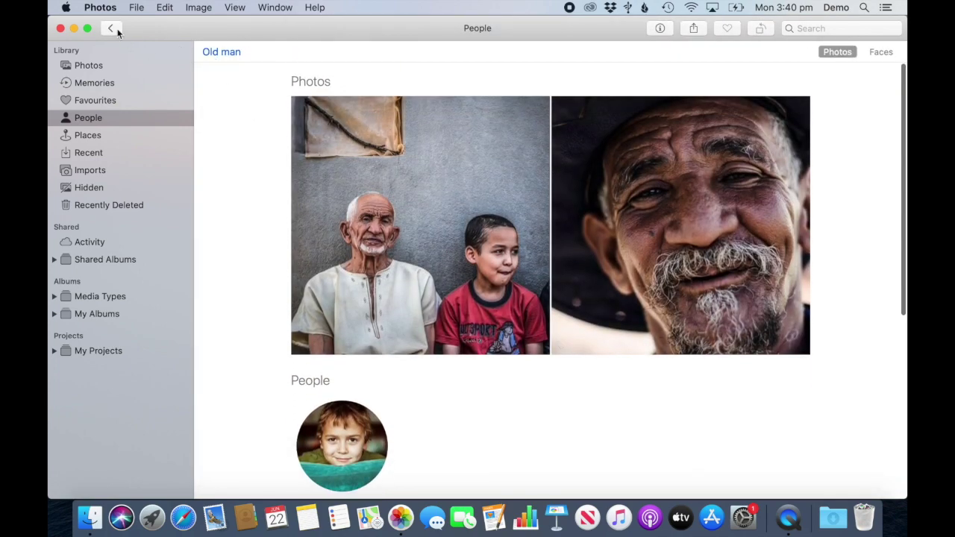
left_click(115, 29)
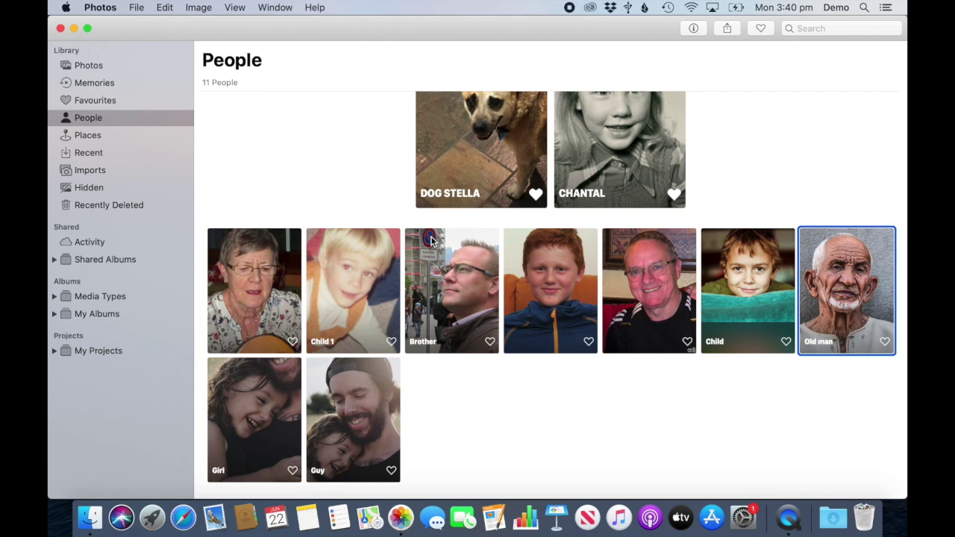
scroll(220, 213, "up", 2)
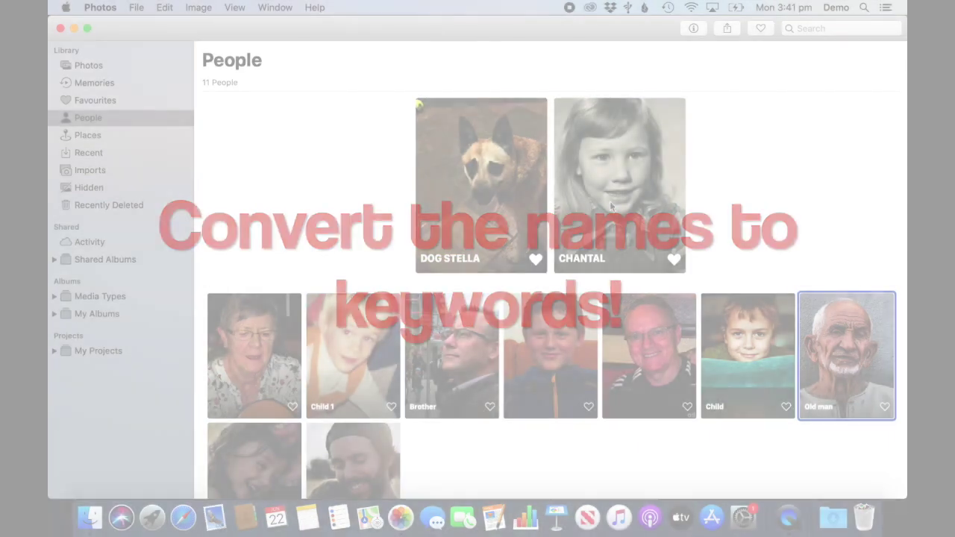
Inspect the keywords of the tagged photo IMG_0907 from the person's page, then close Info
double_click(610, 200)
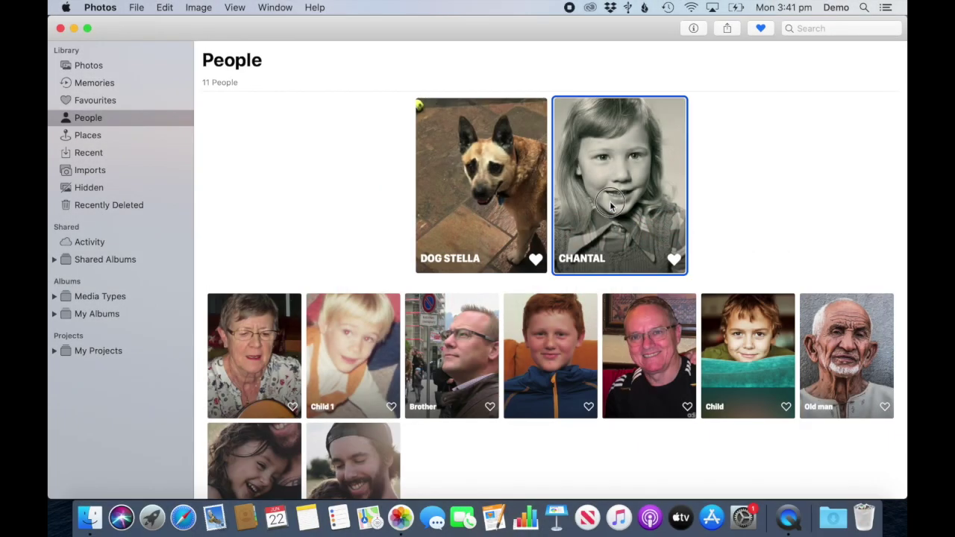
scroll(609, 200, "down", 10)
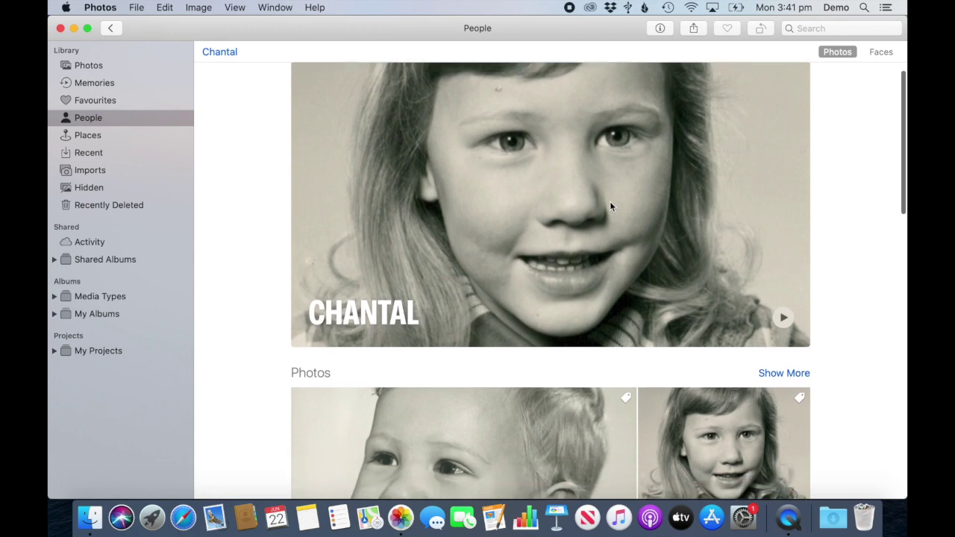
scroll(610, 200, "down", 3)
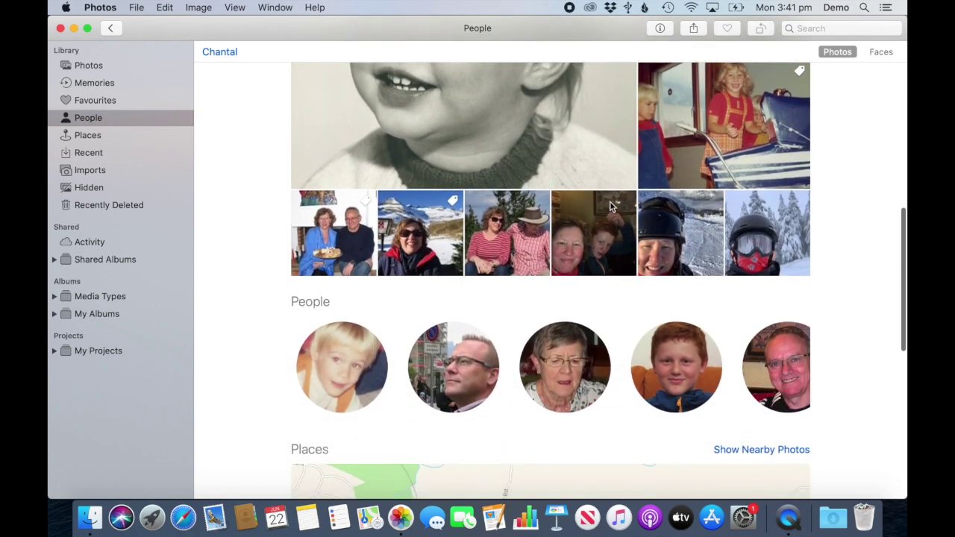
left_click(487, 244)
double_click(487, 244)
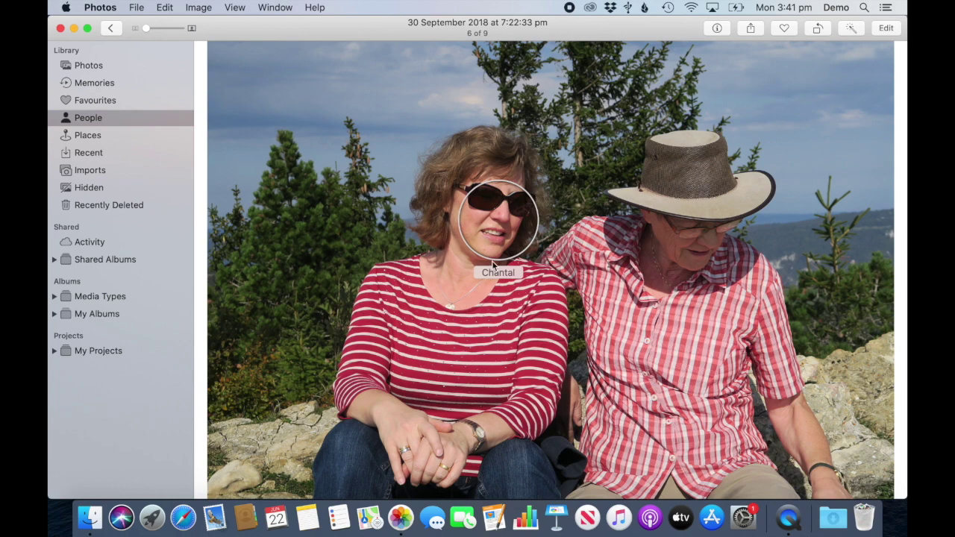
key("super+i")
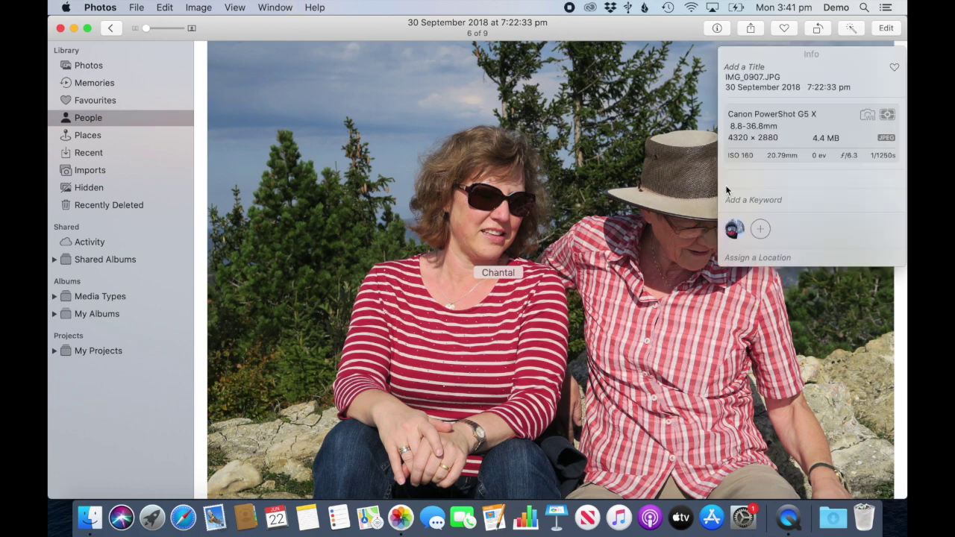
mouse_move(728, 56)
left_click(110, 27)
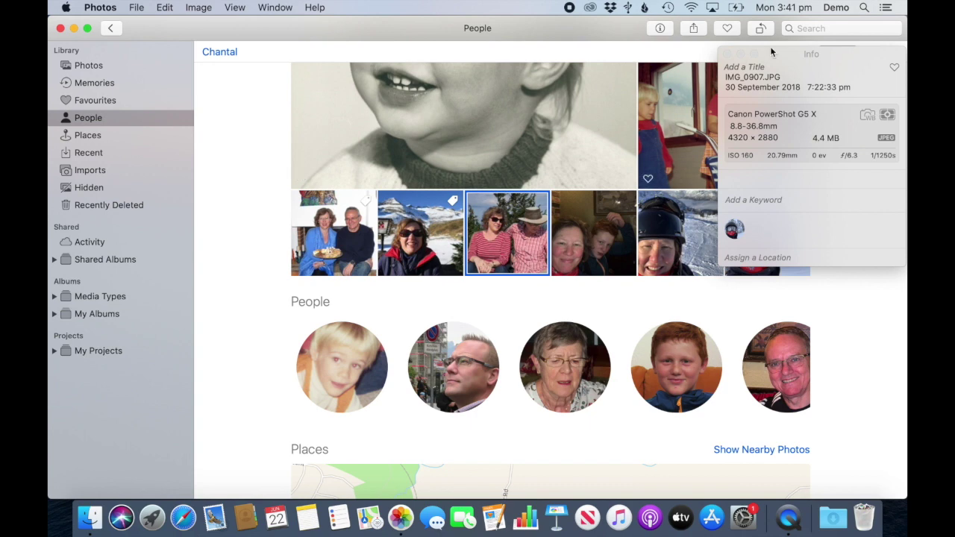
left_click(728, 54)
scroll(687, 176, "up", 10)
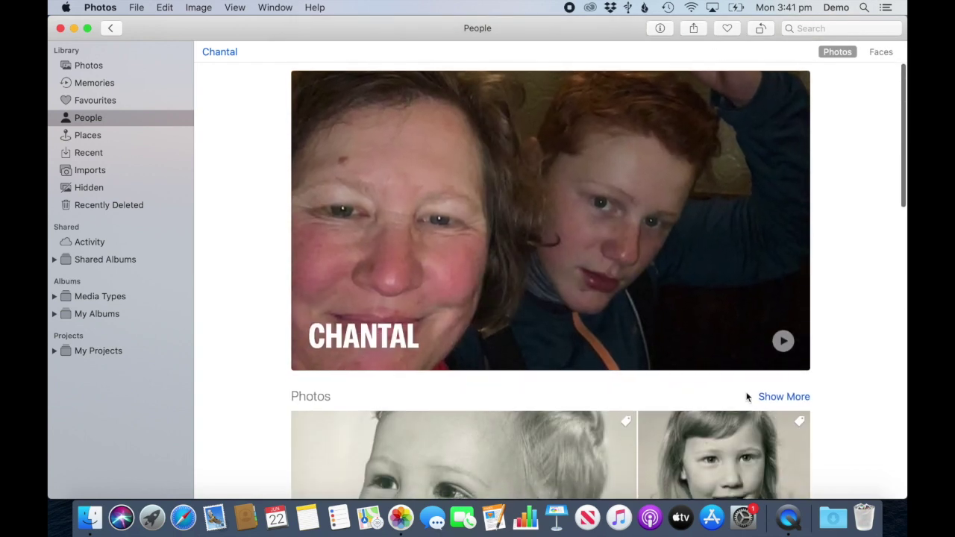
Search 'chan' and show all 128 results for the person's full name
left_click(815, 28)
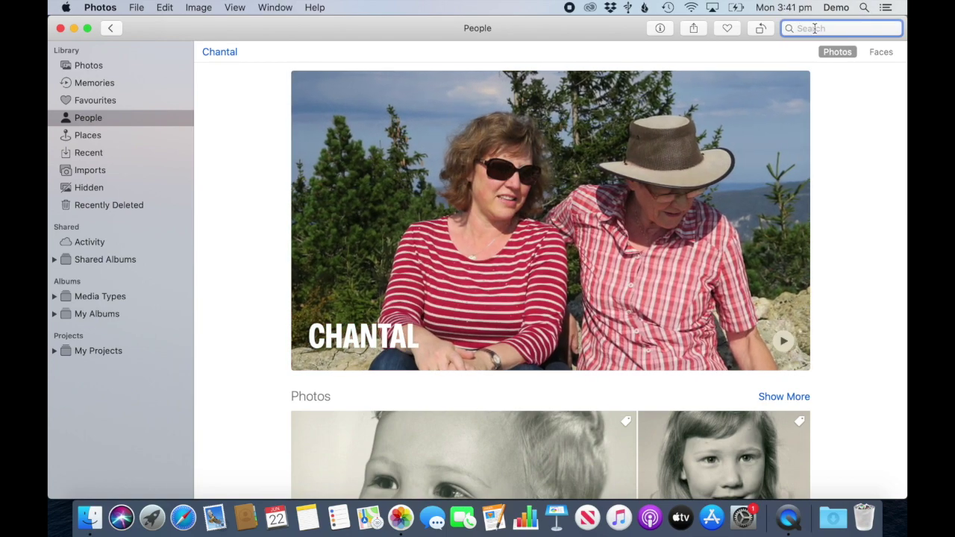
type("chan")
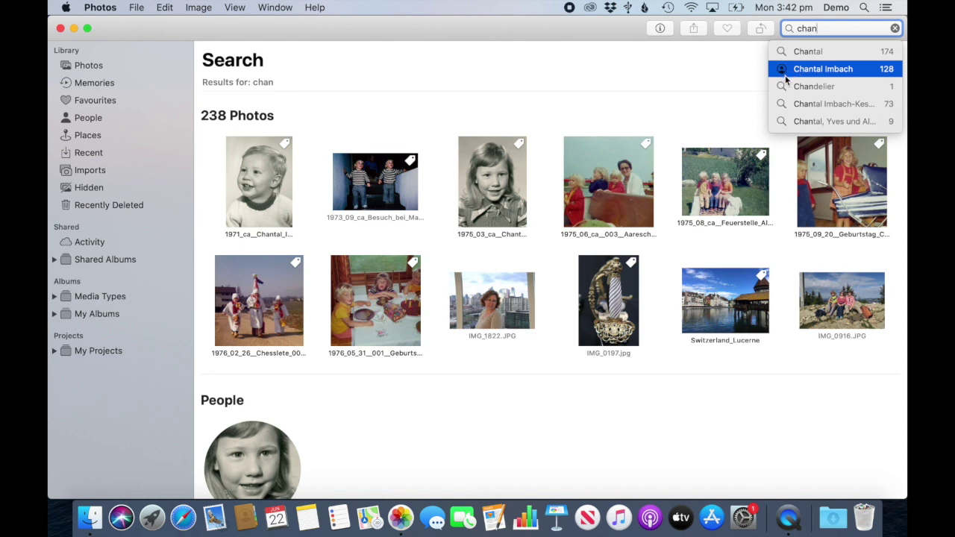
left_click(833, 69)
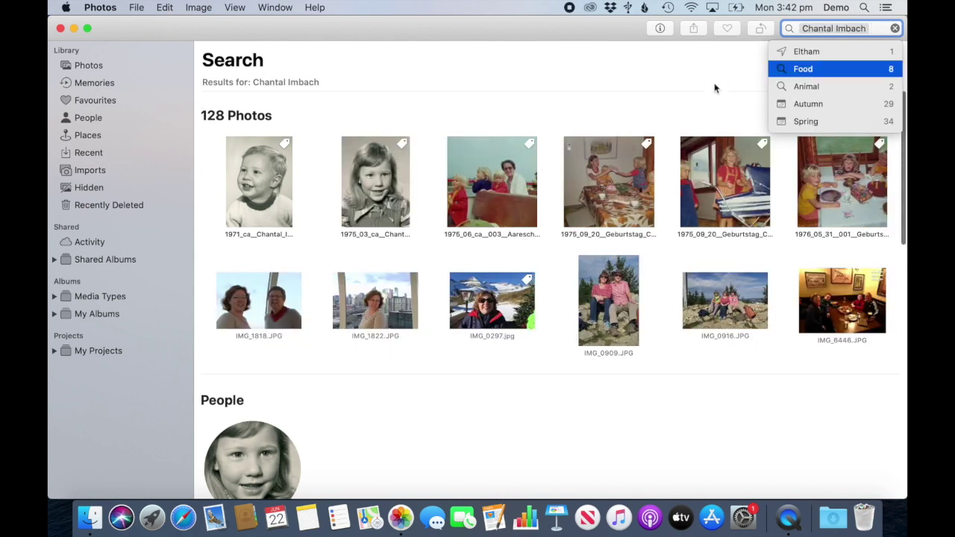
left_click(726, 110)
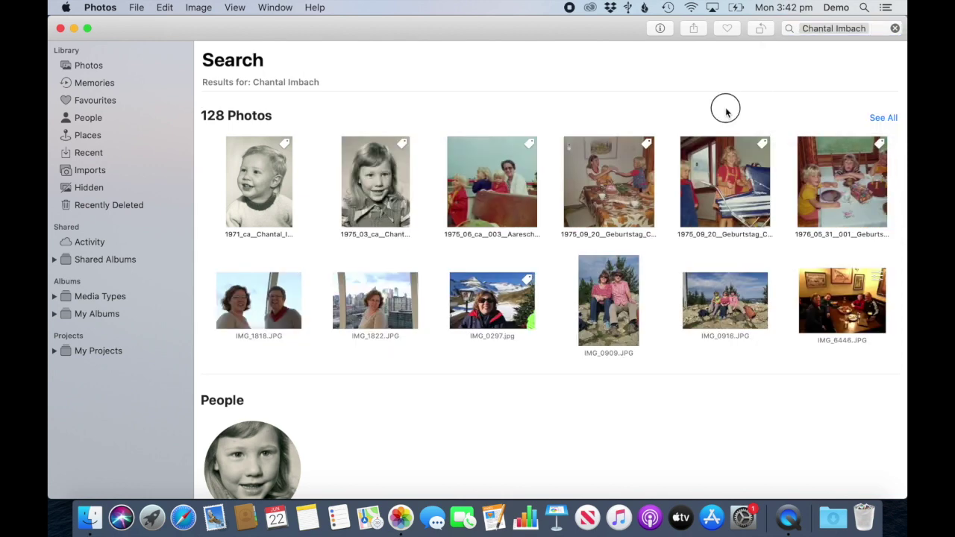
left_click(883, 119)
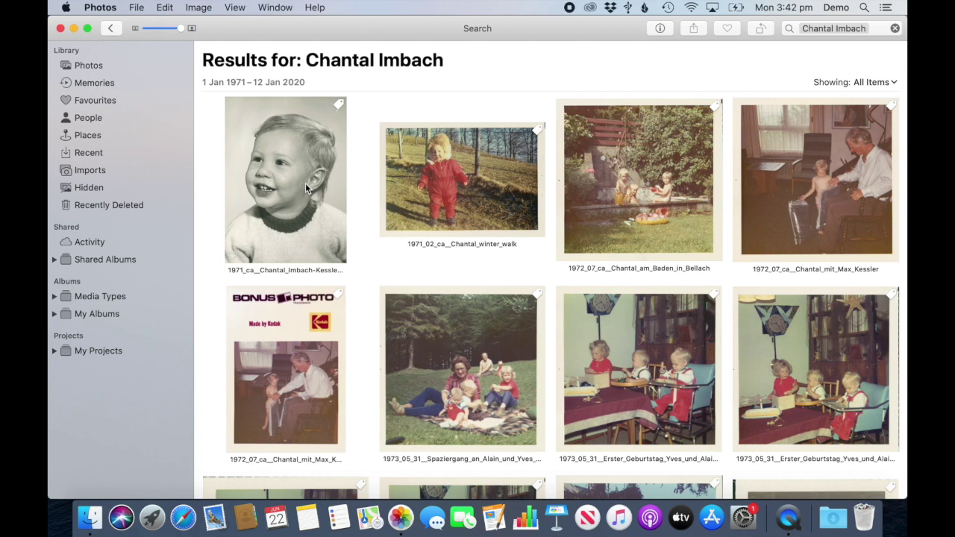
Add the person's full name as a keyword to all 128 selected results
key("super+a")
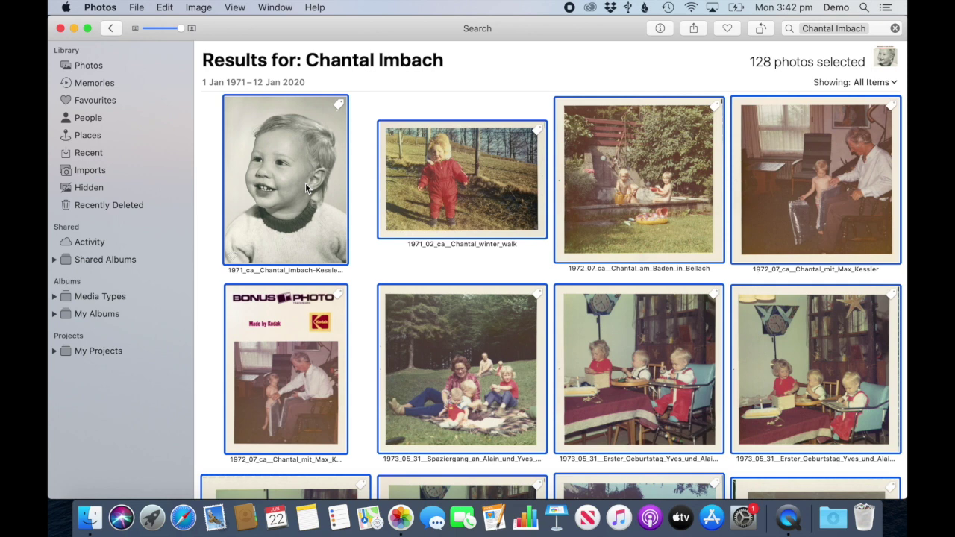
key("super+i")
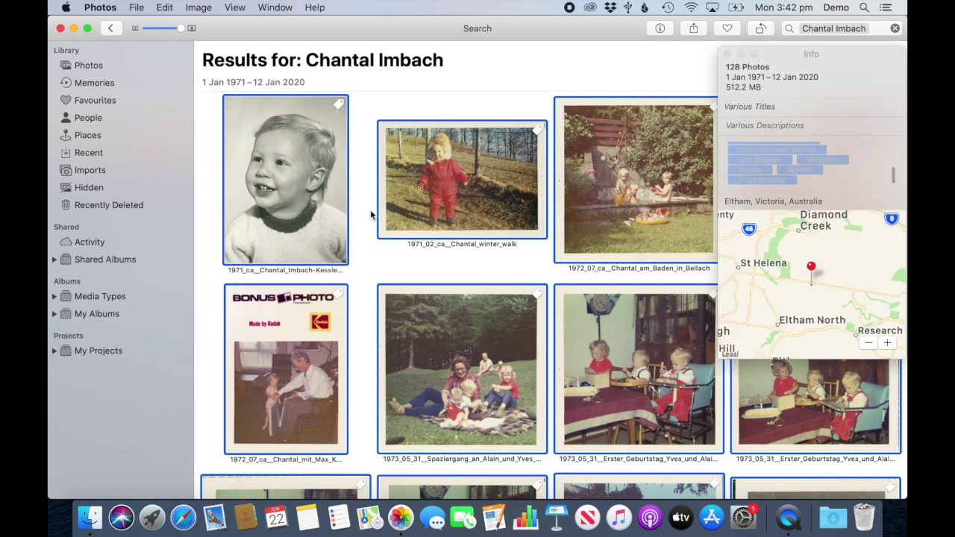
scroll(766, 163, "down", 5)
left_click(817, 181)
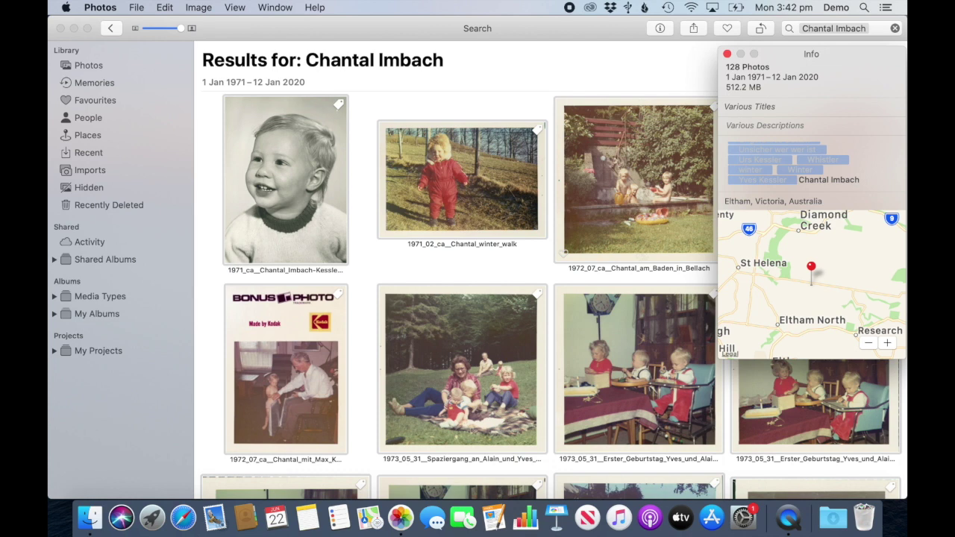
key("Return")
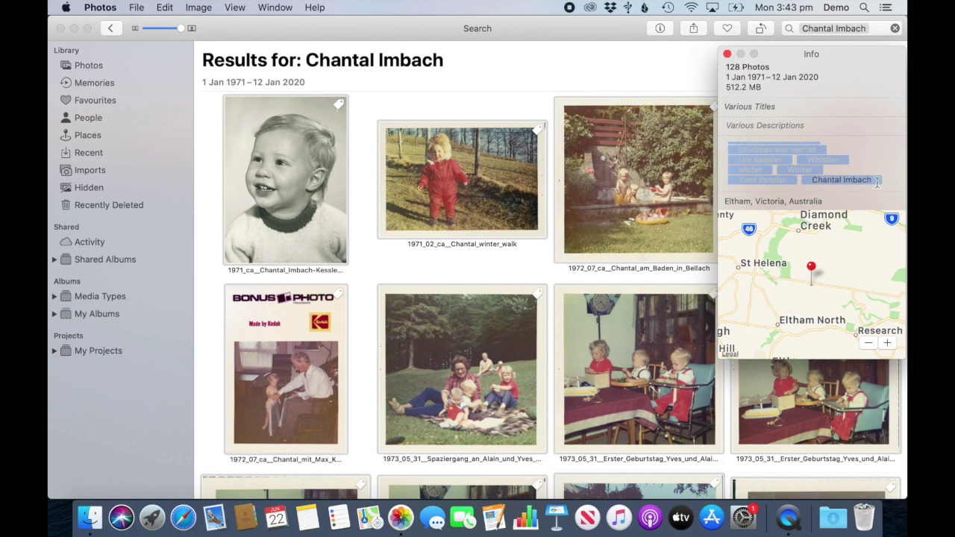
left_click(728, 55)
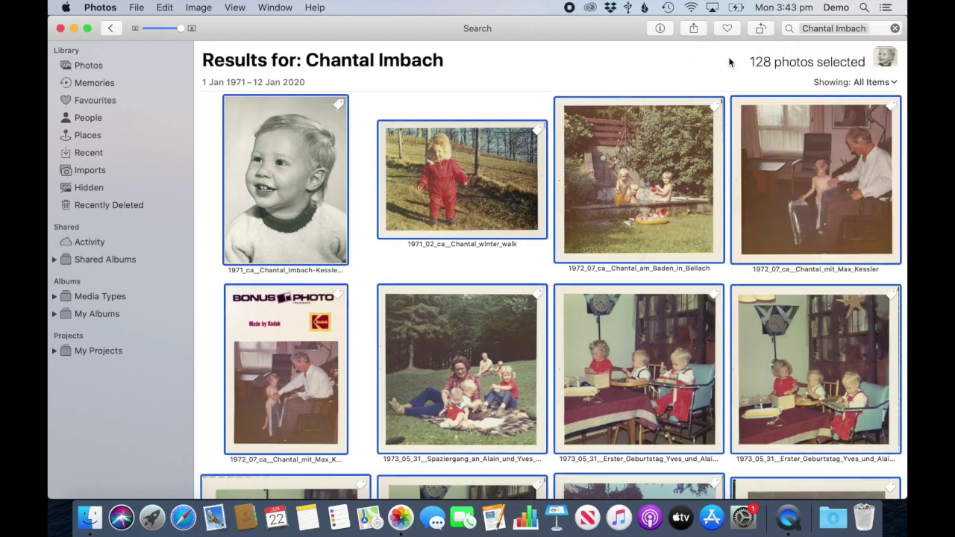
Verify the winter_walk photo's keywords, then go back to the People overview
left_click(525, 104)
left_click(487, 158)
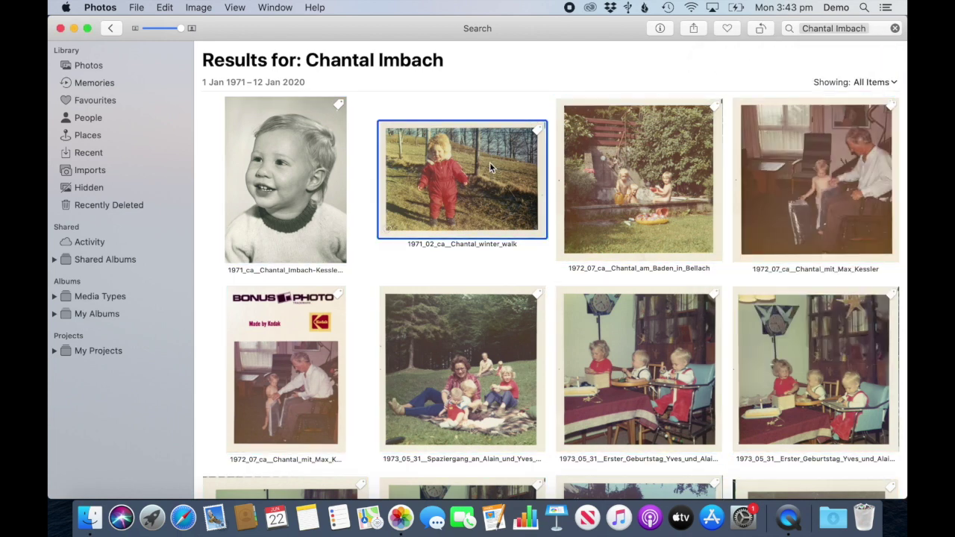
key("super+i")
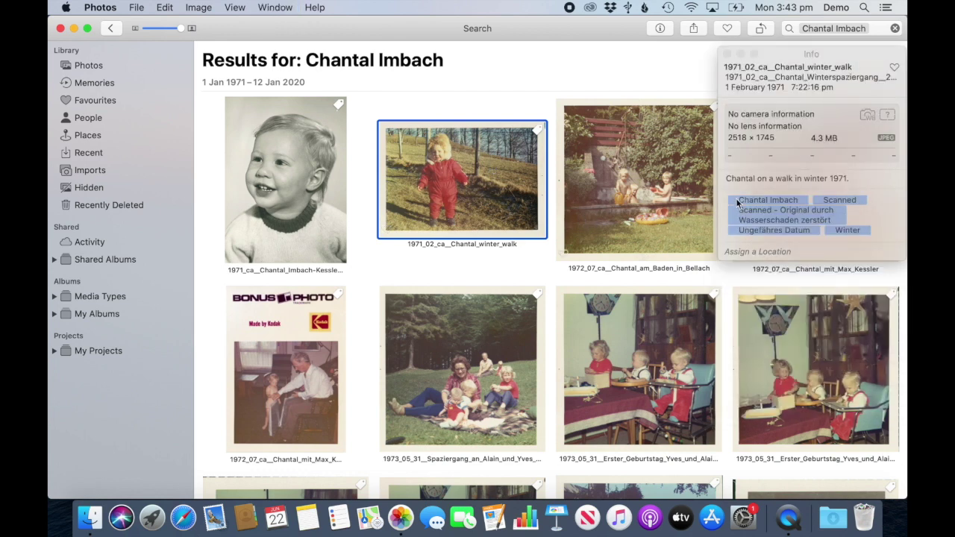
left_click(728, 55)
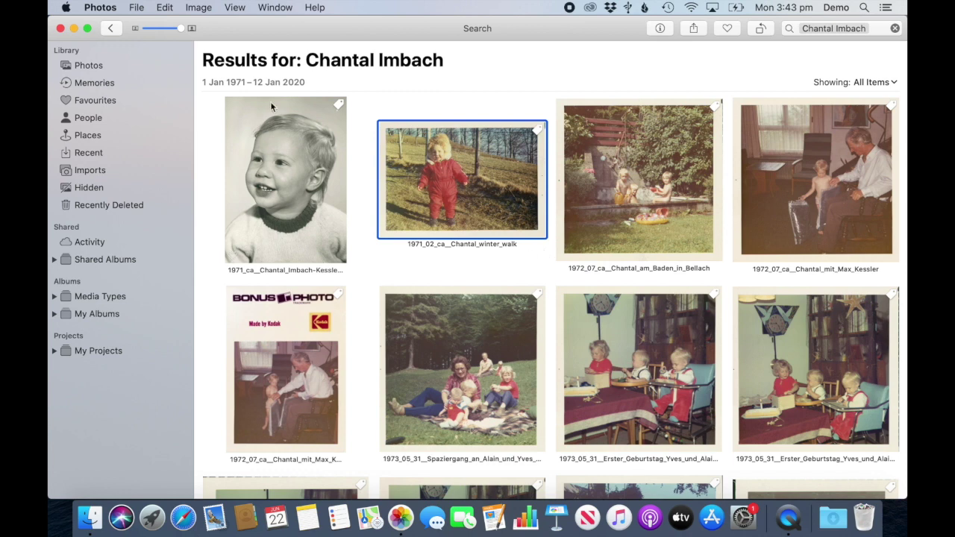
left_click(85, 121)
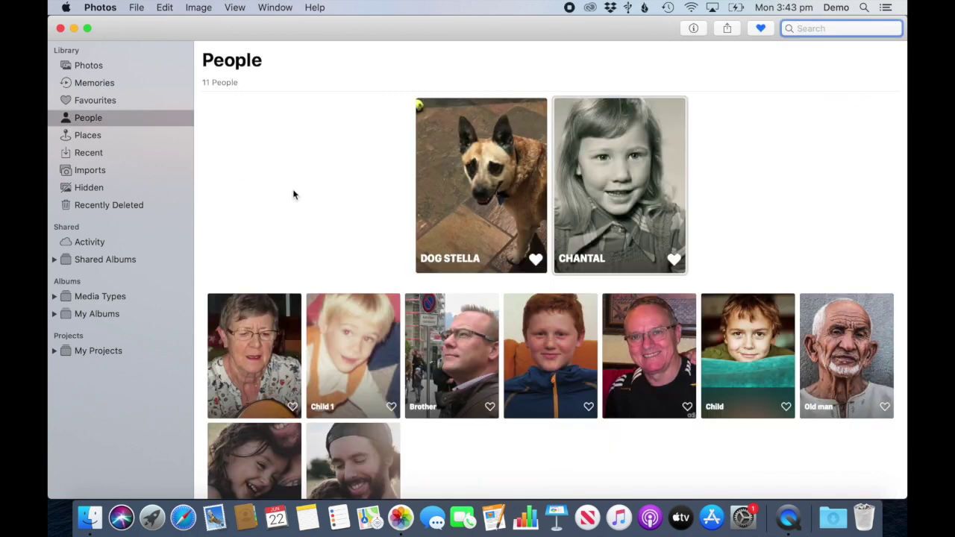
scroll(329, 253, "down", 3)
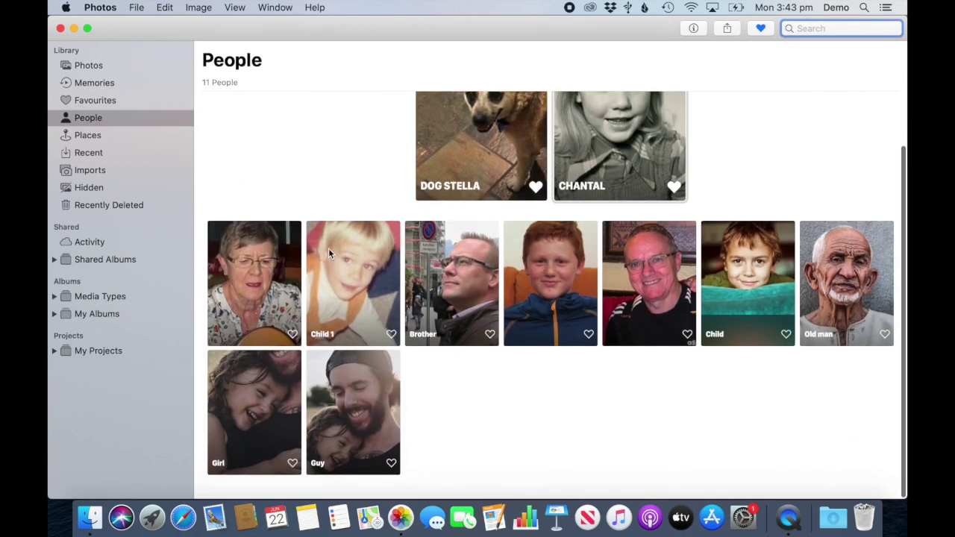